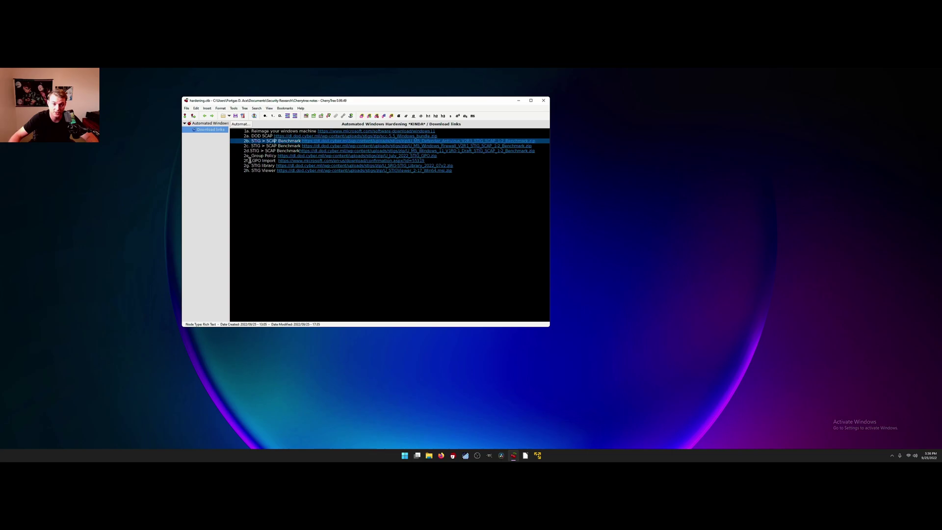
left_click(262, 161)
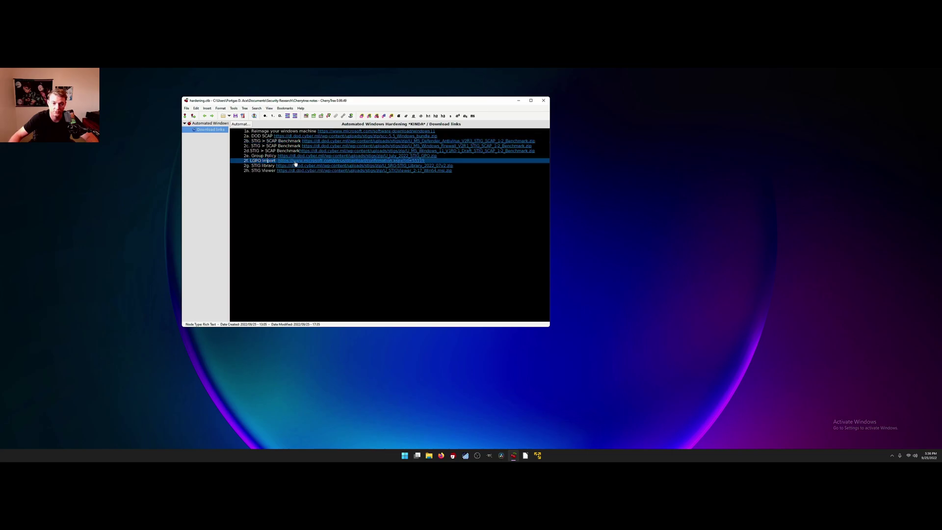
left_click(266, 142)
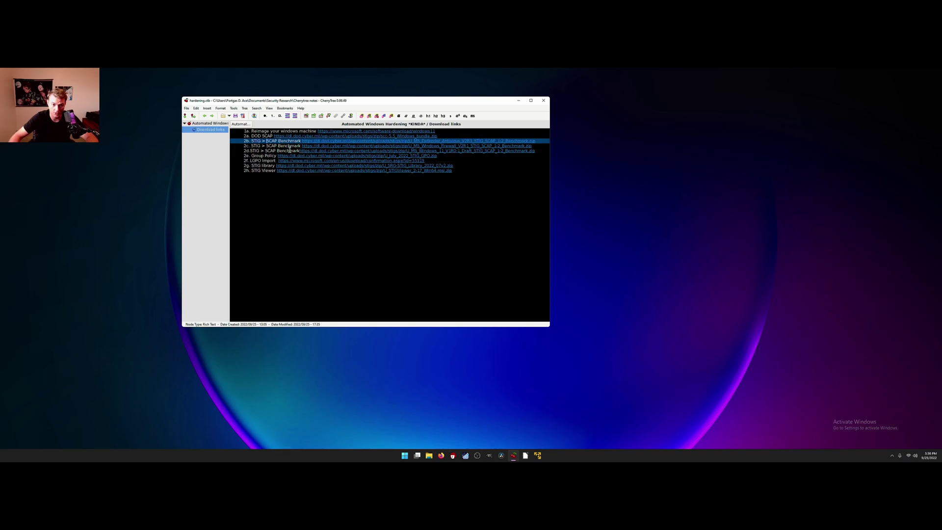
left_click(255, 161)
left_click(267, 155)
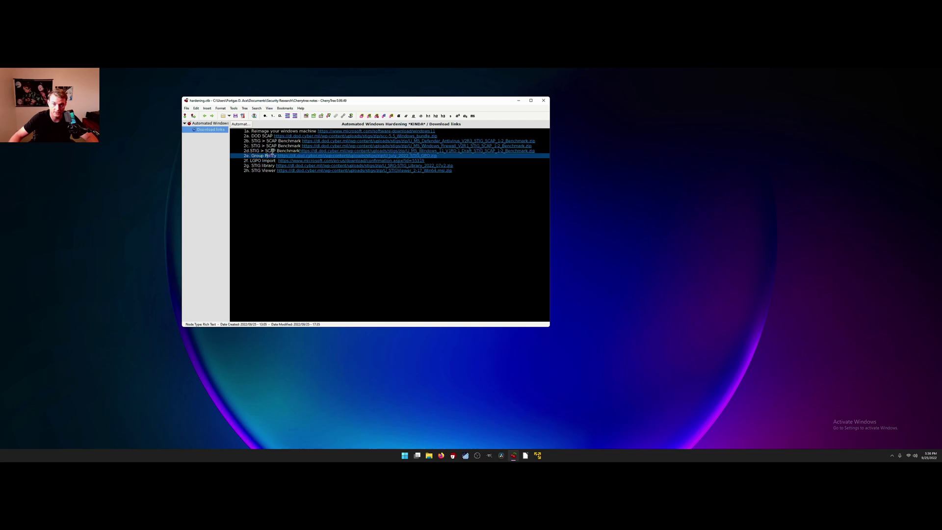
left_click(264, 166)
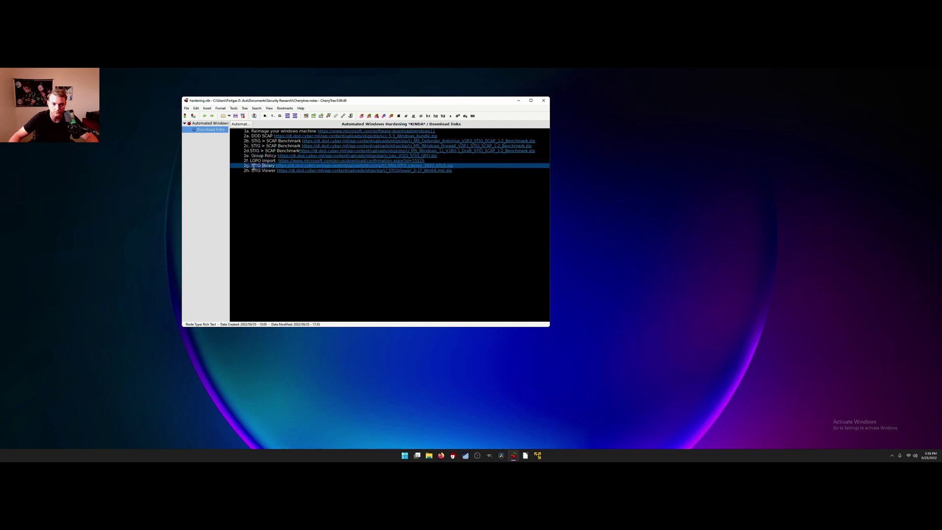
left_click_drag(252, 166, 273, 168)
left_click(271, 170)
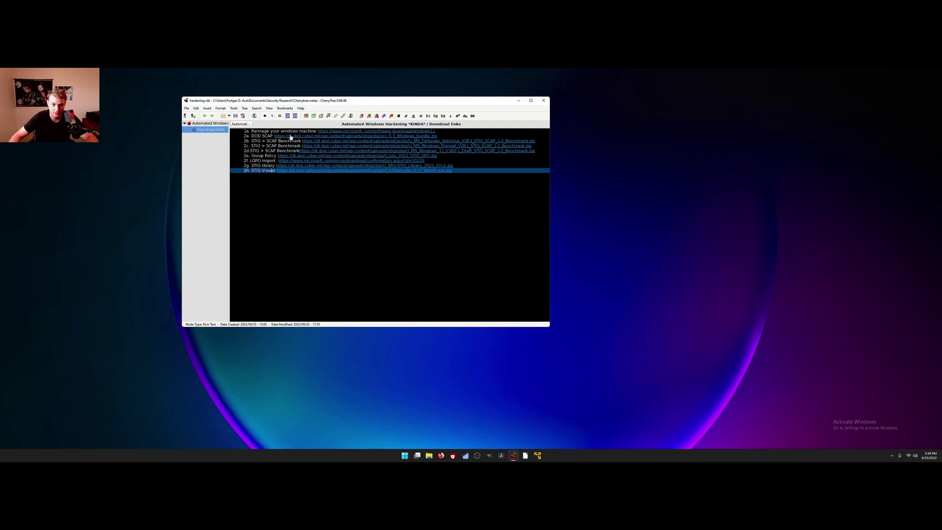
left_click(444, 457)
- Search Firefox for 'dod cyber' and open the DoD Cyber Exchange SCAP content downloads page
left_click(923, 74)
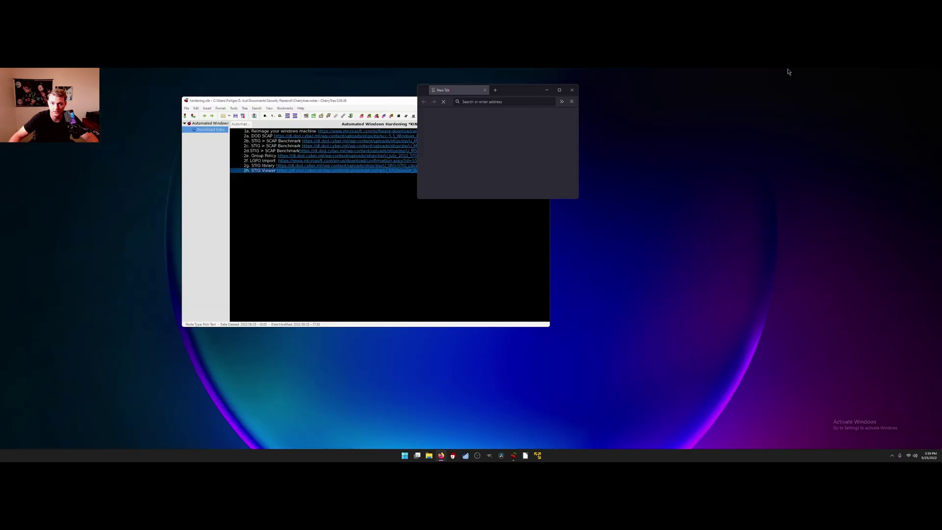
left_click_drag(508, 93, 583, 93)
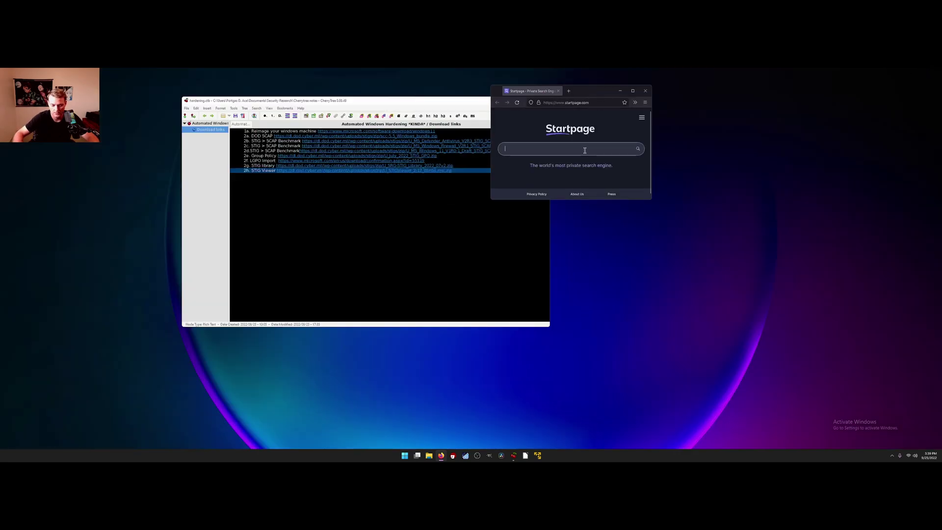
type("dod cyber")
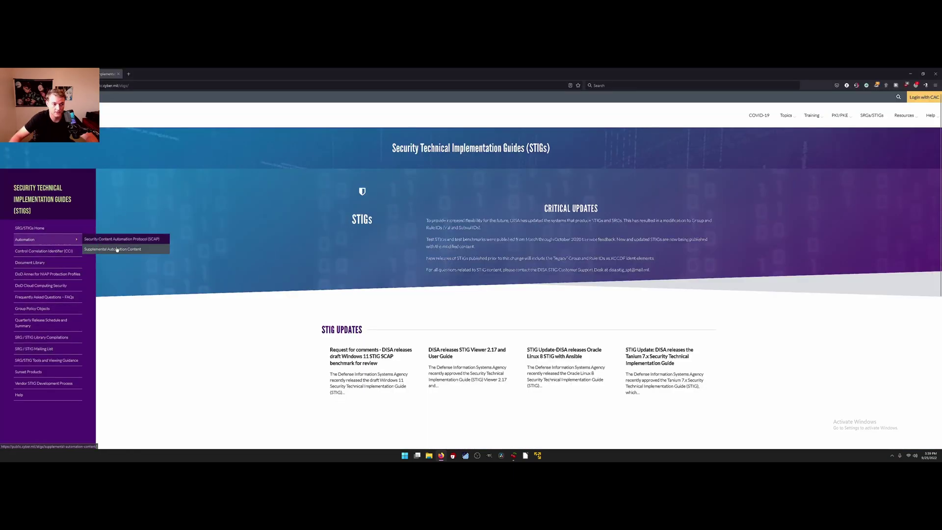
mouse_move(73, 240)
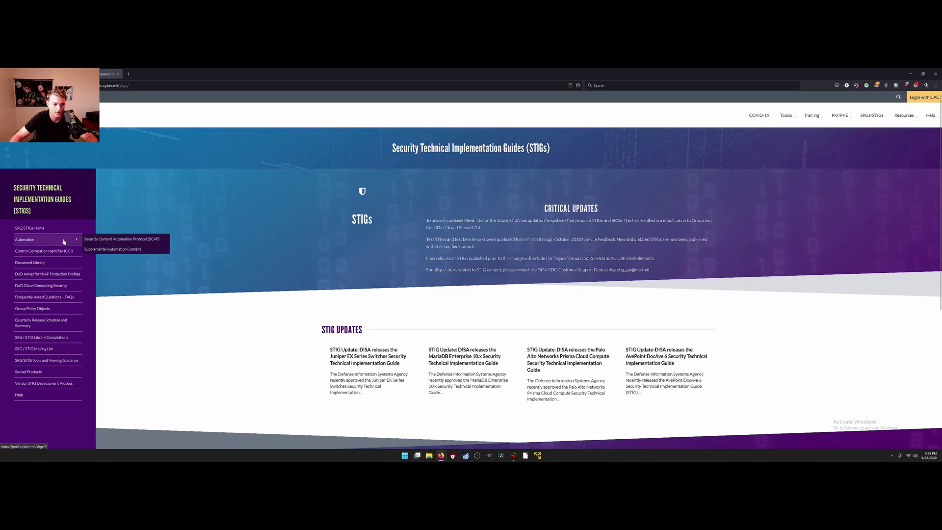
left_click(103, 240)
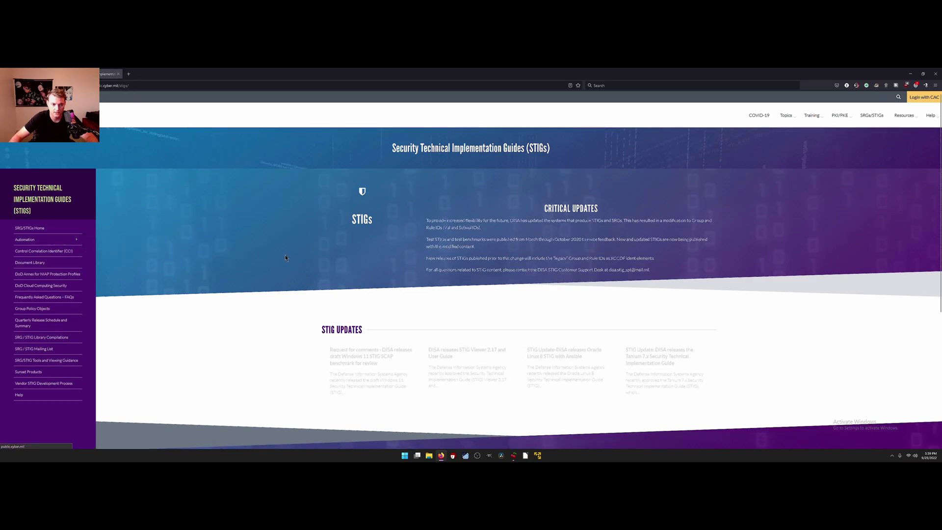
- Page through the SCAP Tools and SCAP 1.2 content tables, then reload the page
scroll(427, 277, "down", 8)
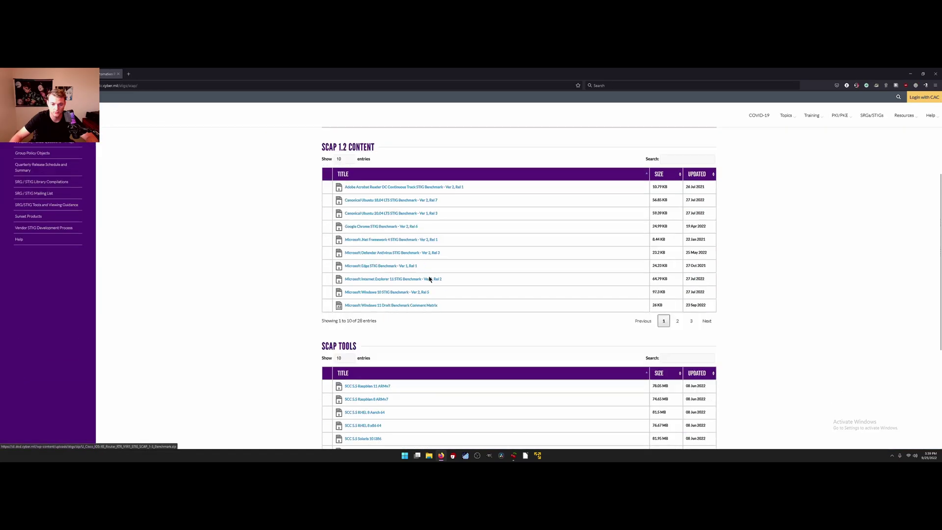
left_click(689, 336)
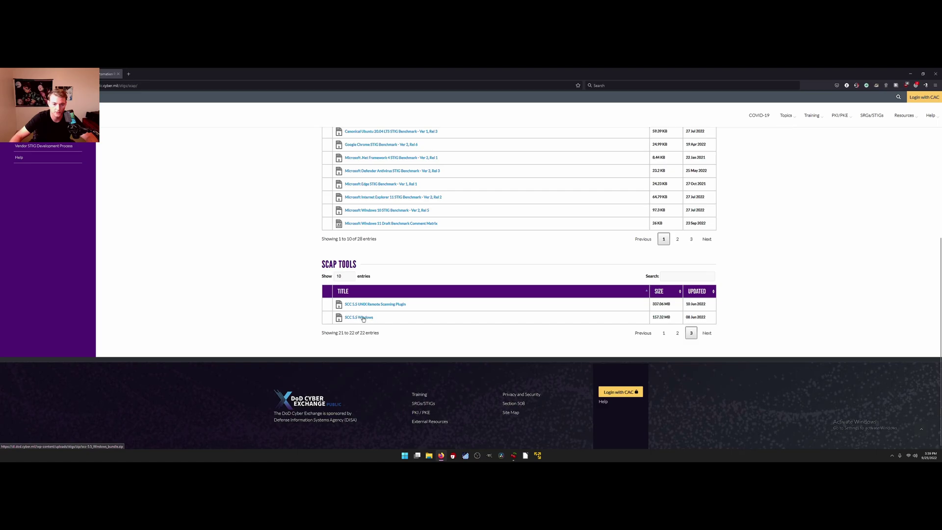
scroll(363, 309, "up", 2)
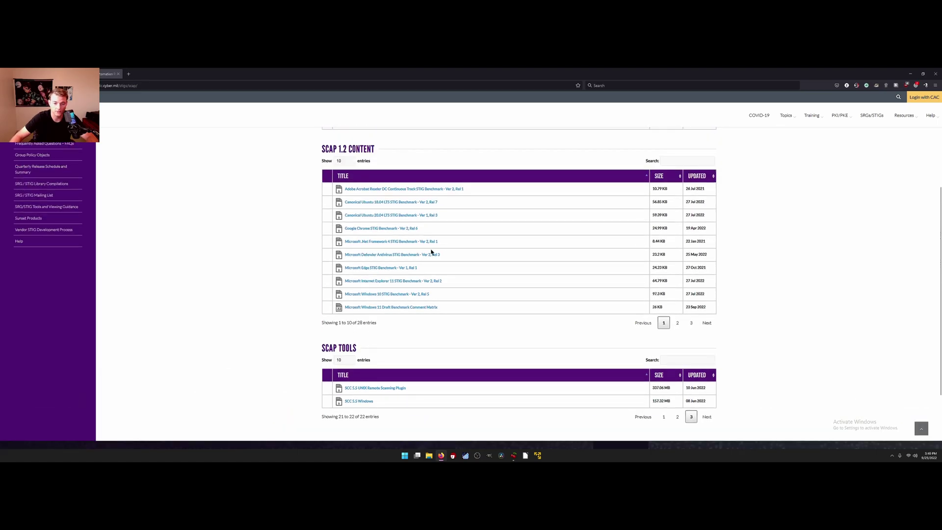
left_click(678, 323)
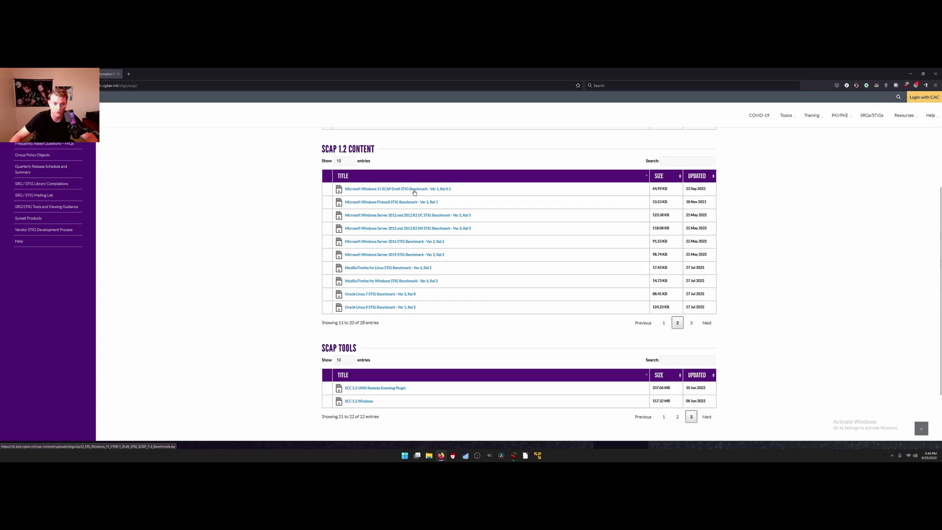
key("F5")
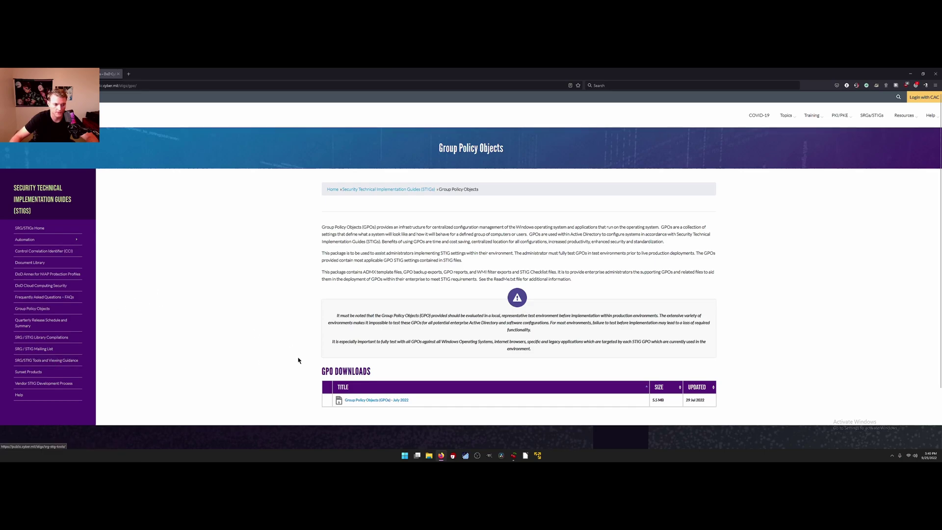
scroll(449, 323, "down", 3)
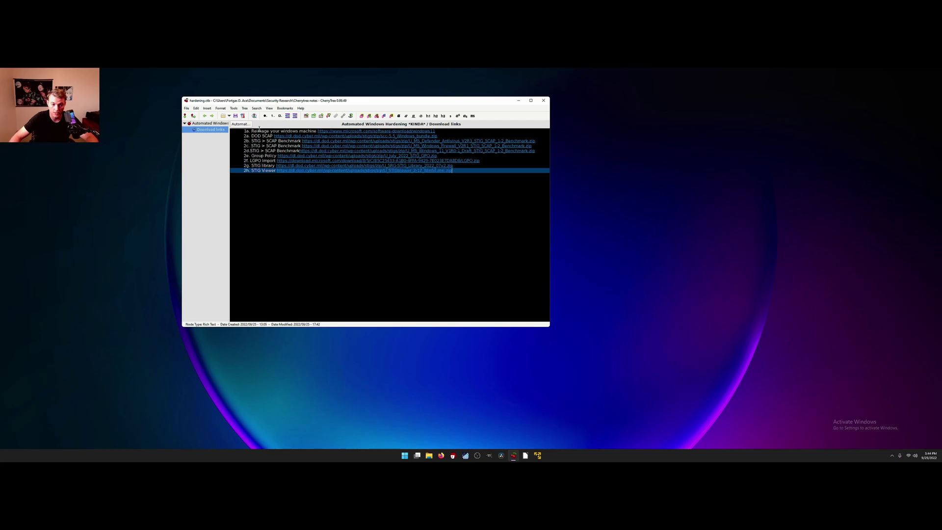
- Extract the downloaded STIG, LGPO and SCC zip archives in Downloads into their own folders
left_click(254, 132)
left_click(257, 141)
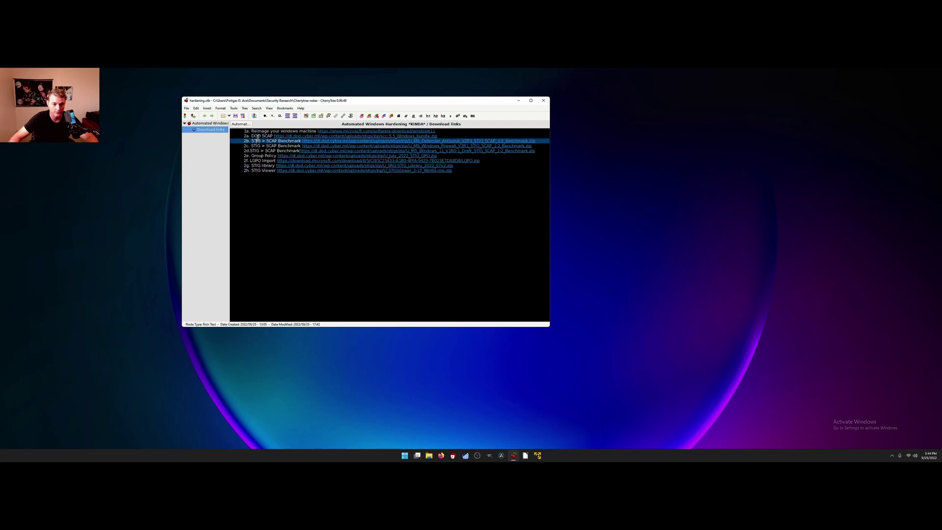
key("super+e")
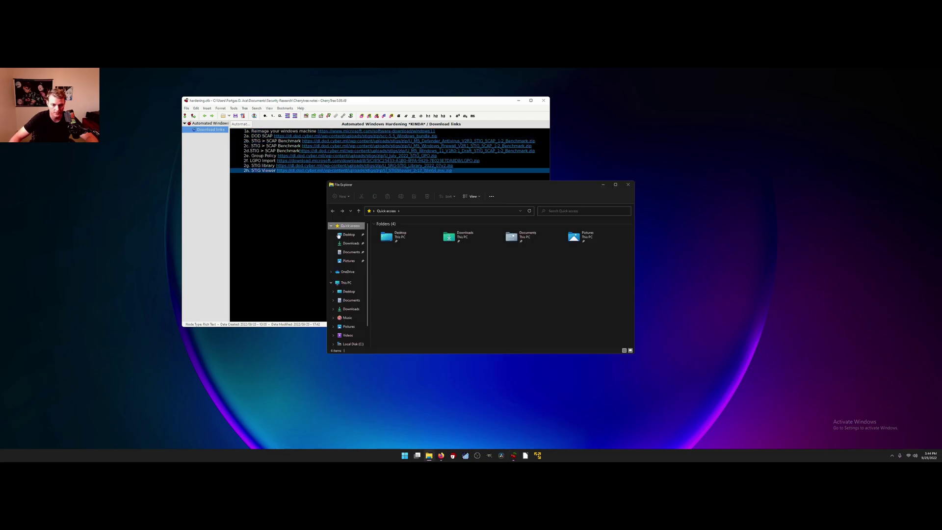
left_click(350, 243)
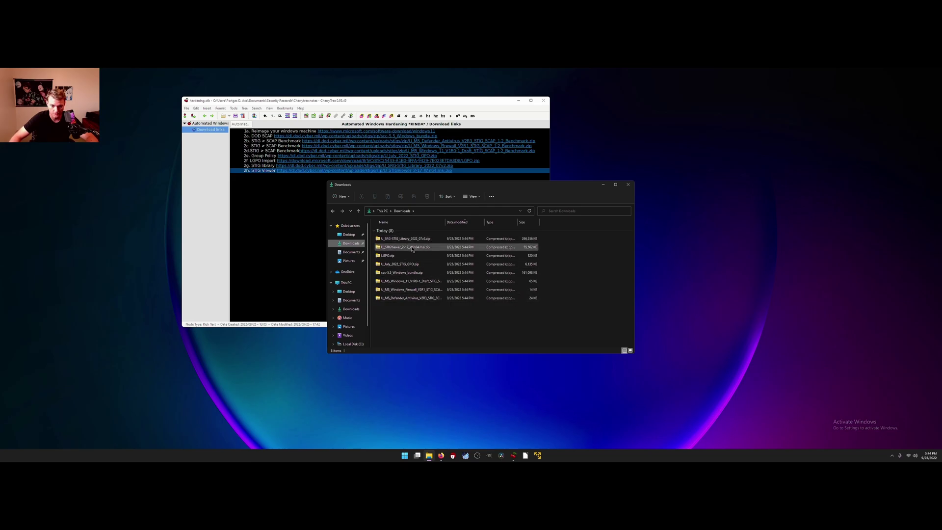
right_click(403, 299)
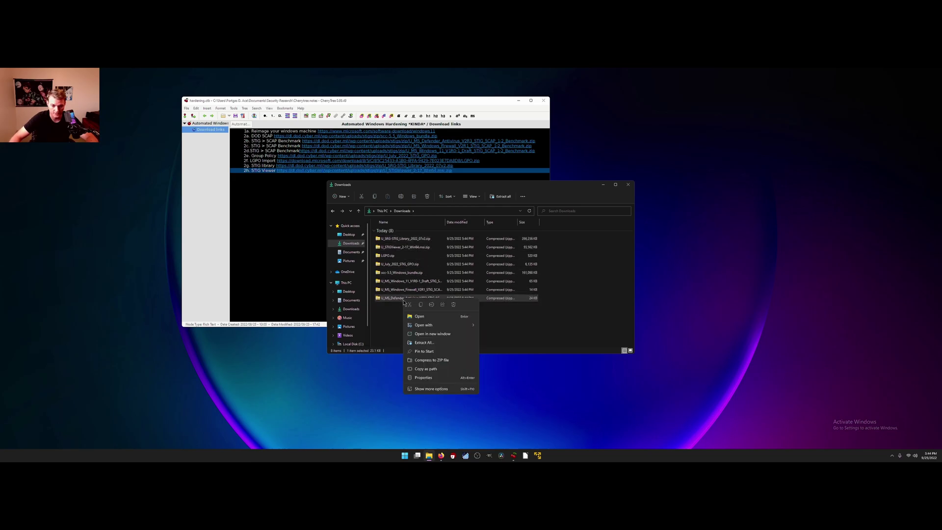
left_click(431, 343)
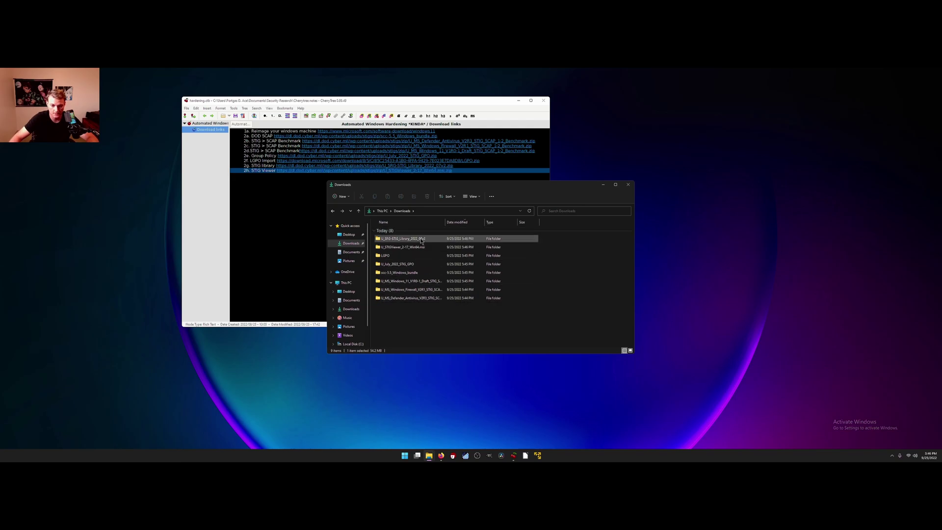
- Run Setup.exe from scc-5.5_Windows_bundle\scc-5.5_Windows and finish the SCAP Compliance Checker 5.5 installation
double_click(399, 272)
double_click(412, 239)
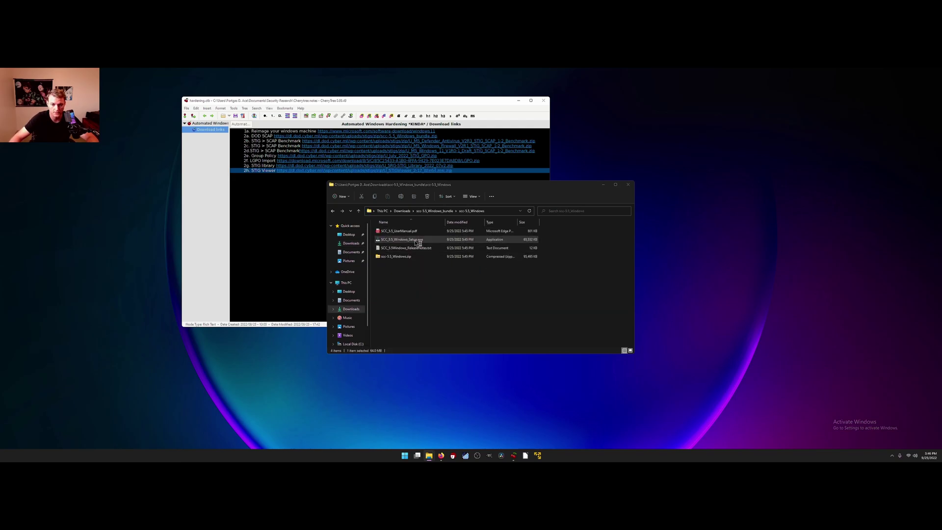
double_click(401, 240)
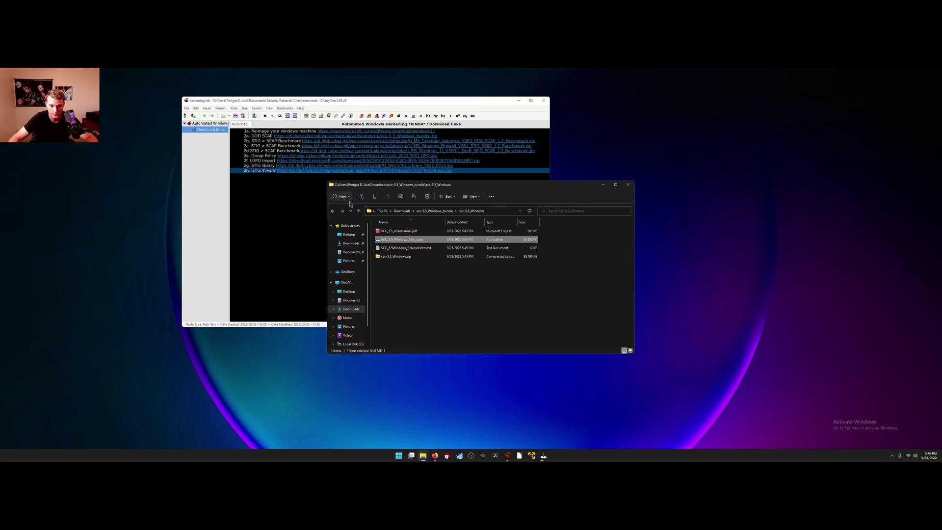
left_click(333, 212)
left_click(334, 211)
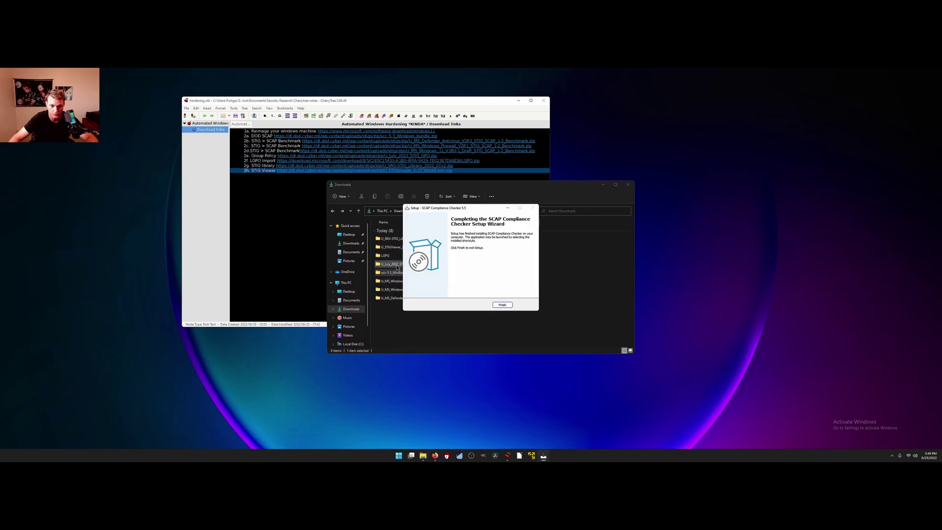
left_click(423, 252)
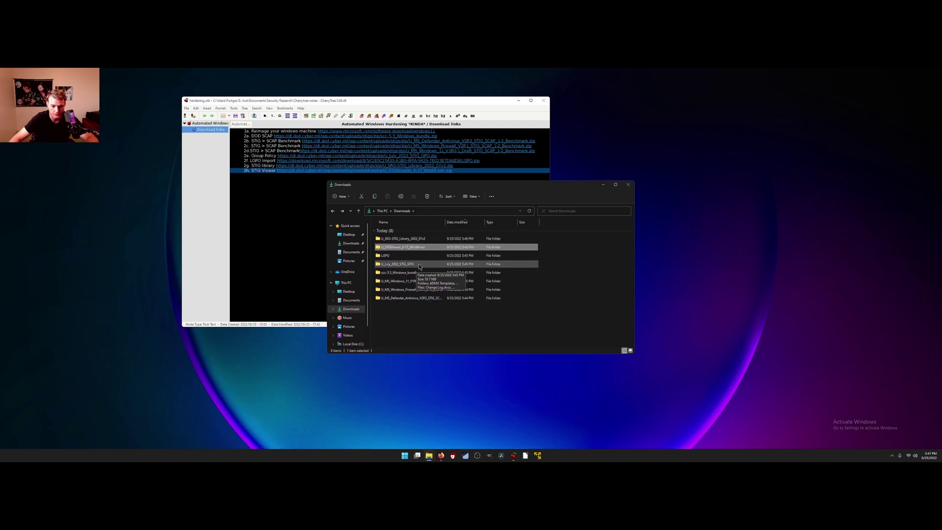
left_click(428, 325)
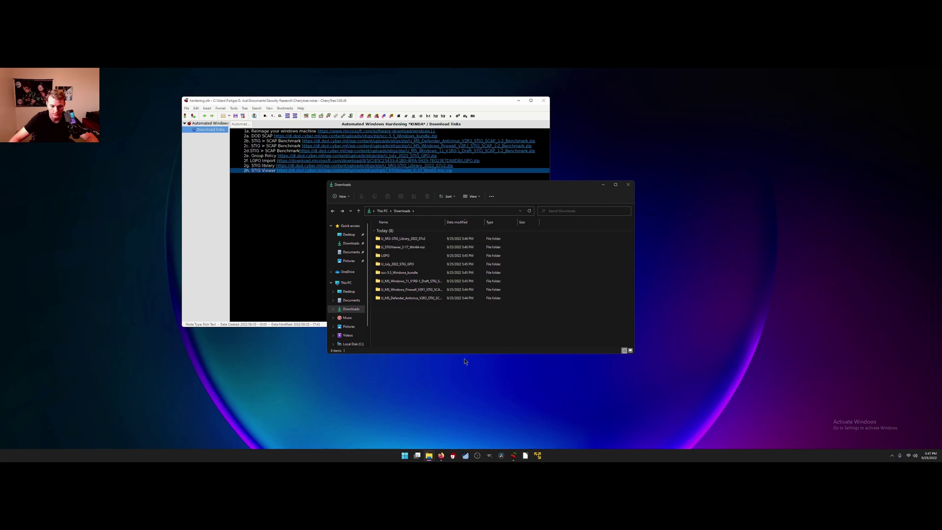
- Launch SCAP Compliance Checker by searching 'scap' from the Start menu
left_click(406, 455)
left_click(451, 261)
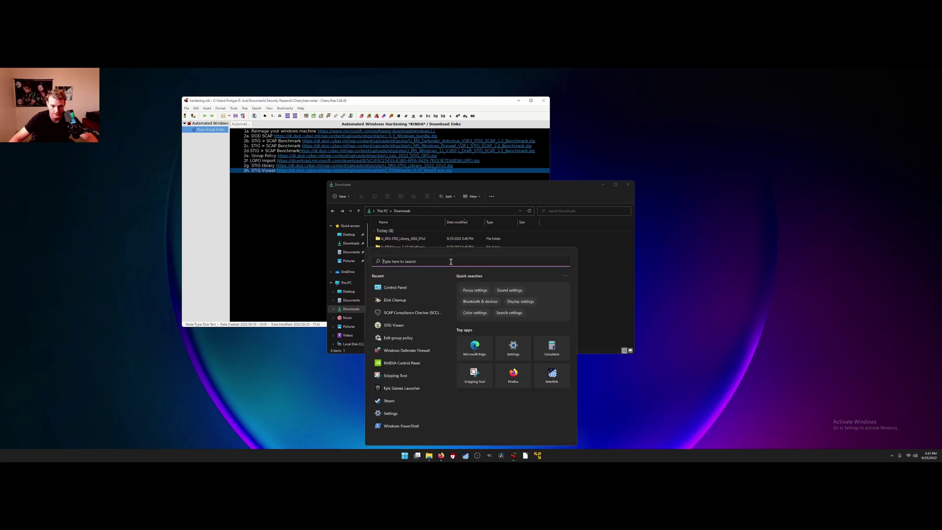
type("scap")
key("Return")
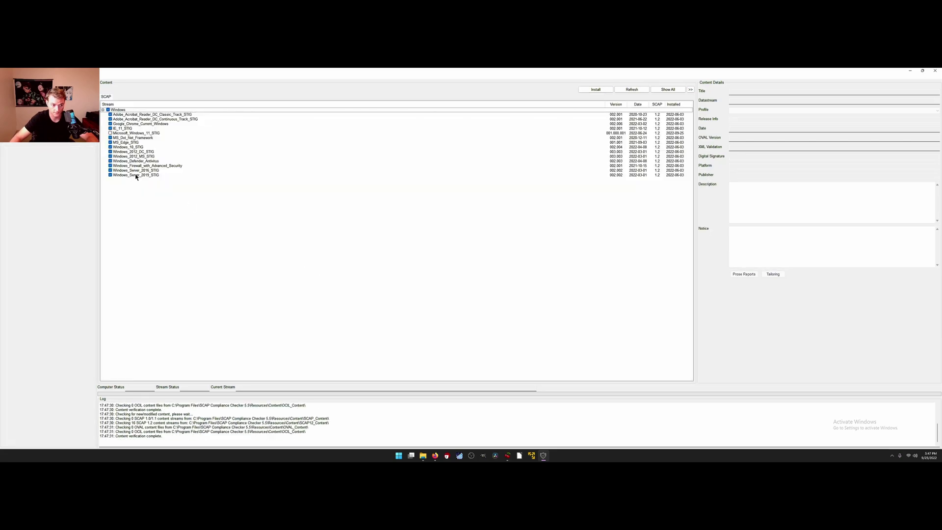
- Delete all bundled content streams and bring up the Install Content dialog
key("ctrl+a")
right_click(133, 165)
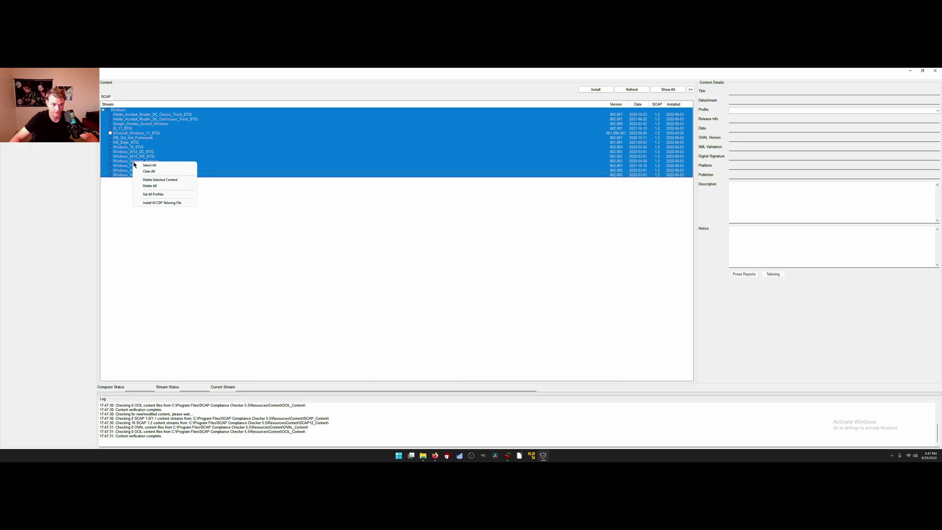
left_click(164, 186)
key("Return")
left_click(594, 91)
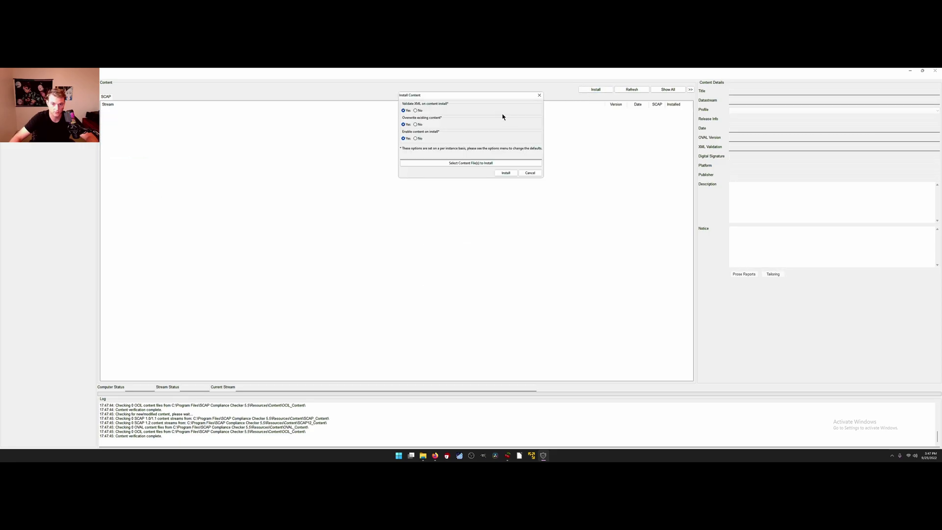
- Install the Defender Antivirus benchmark XML from its Downloads folder
left_click(475, 163)
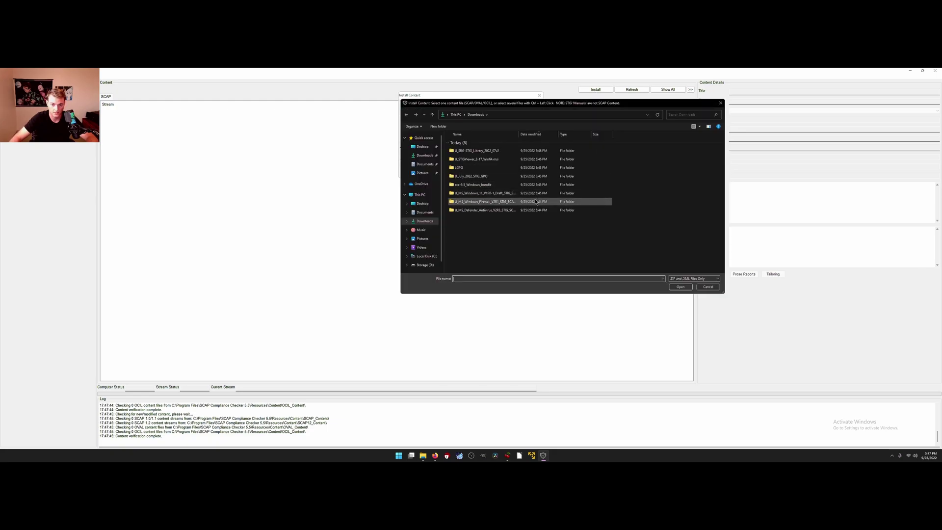
double_click(490, 212)
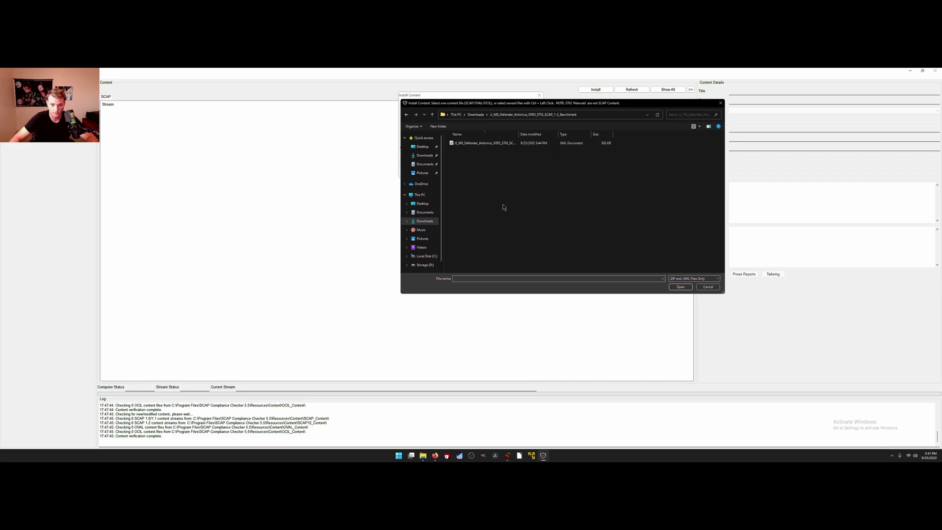
double_click(472, 149)
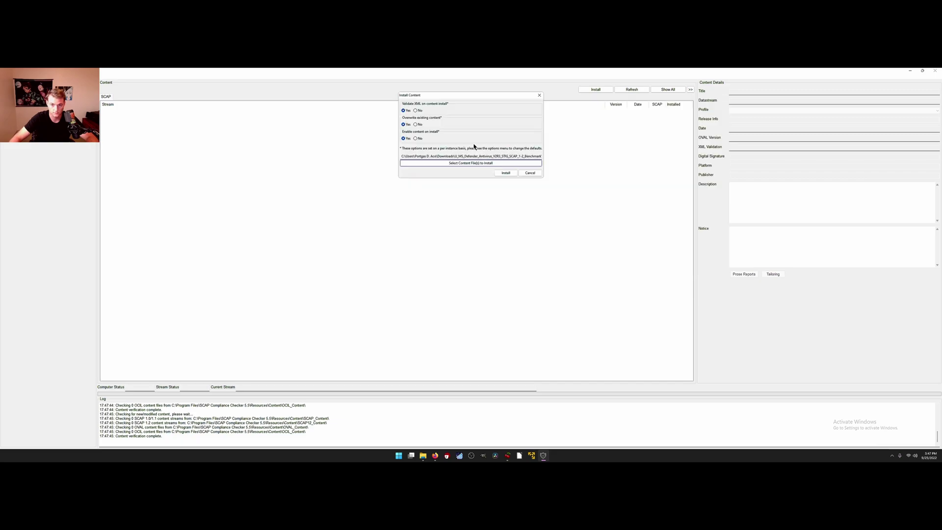
left_click(497, 173)
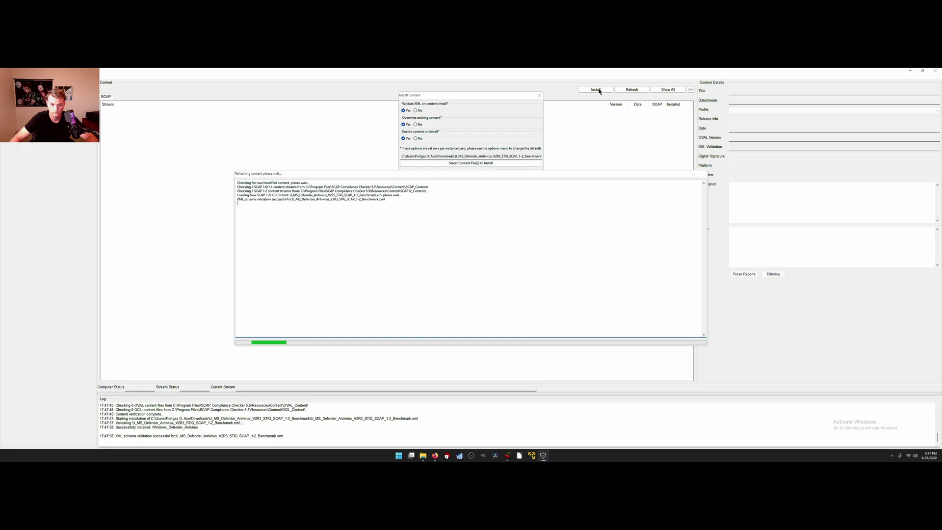
- Install the Windows Firewall benchmark XML from its Downloads folder
left_click(599, 91)
left_click(427, 163)
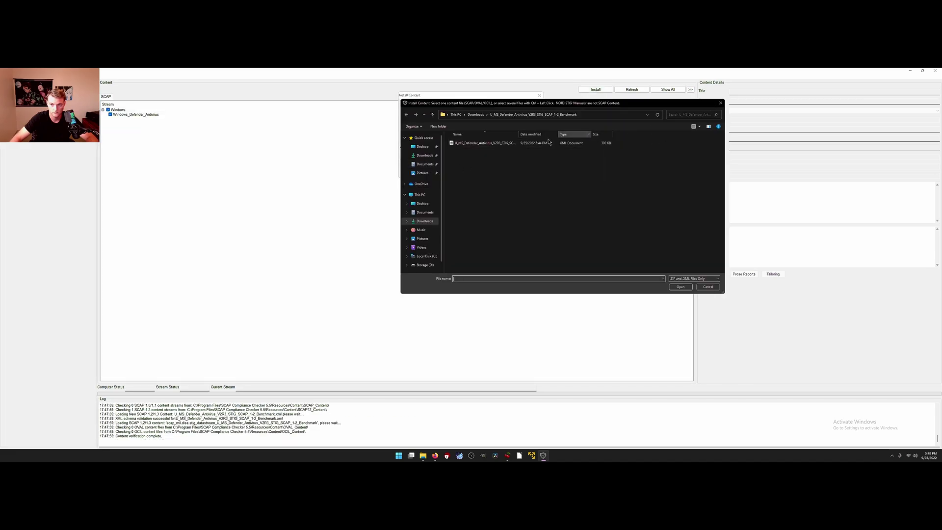
left_click(476, 114)
double_click(494, 205)
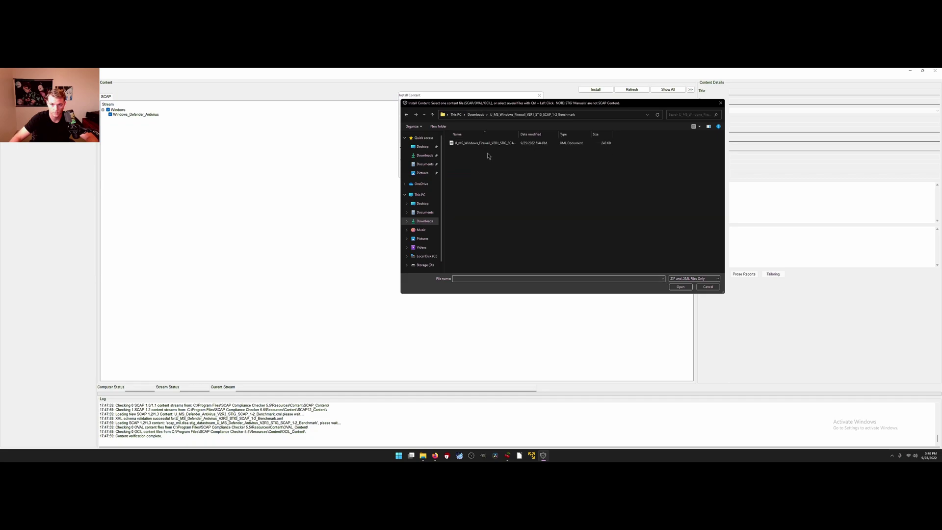
double_click(488, 144)
left_click(507, 174)
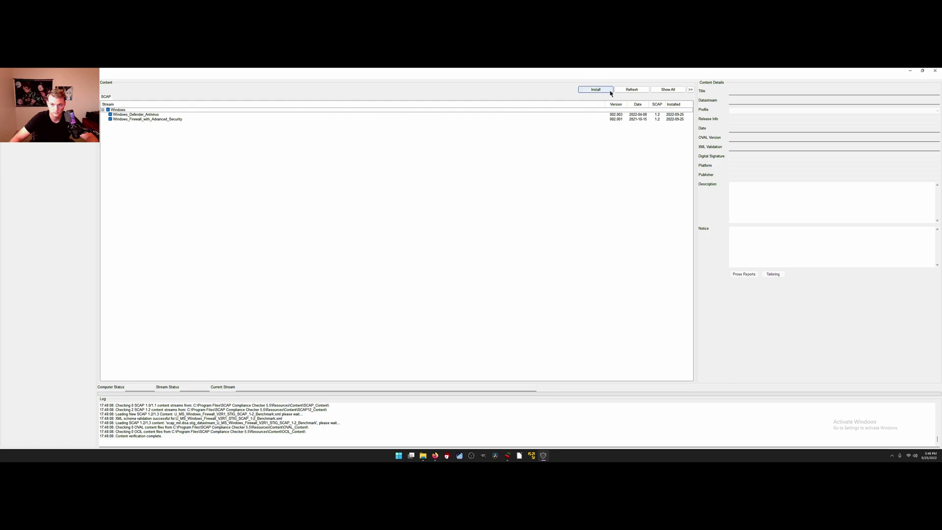
- Install the Windows 11 STIG benchmark XML from its Downloads folder
left_click(601, 90)
left_click(484, 166)
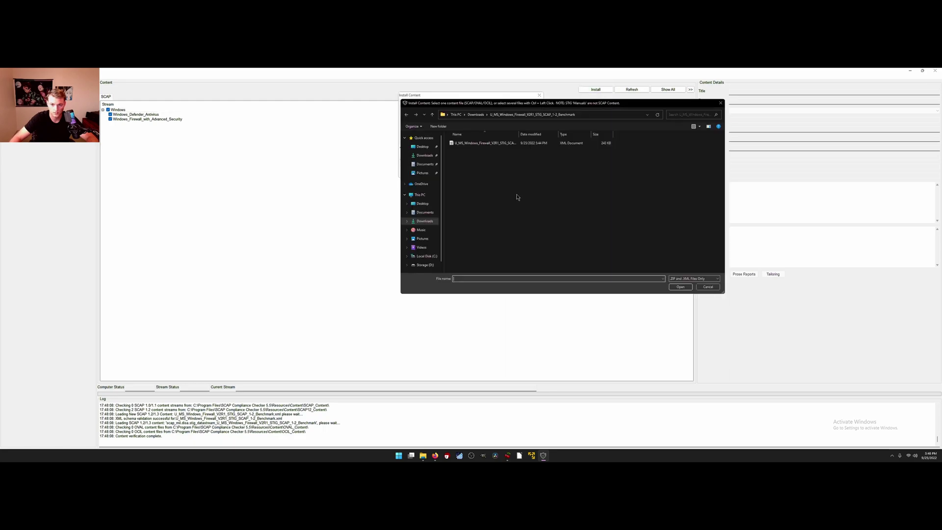
left_click(475, 114)
left_click(488, 193)
double_click(488, 193)
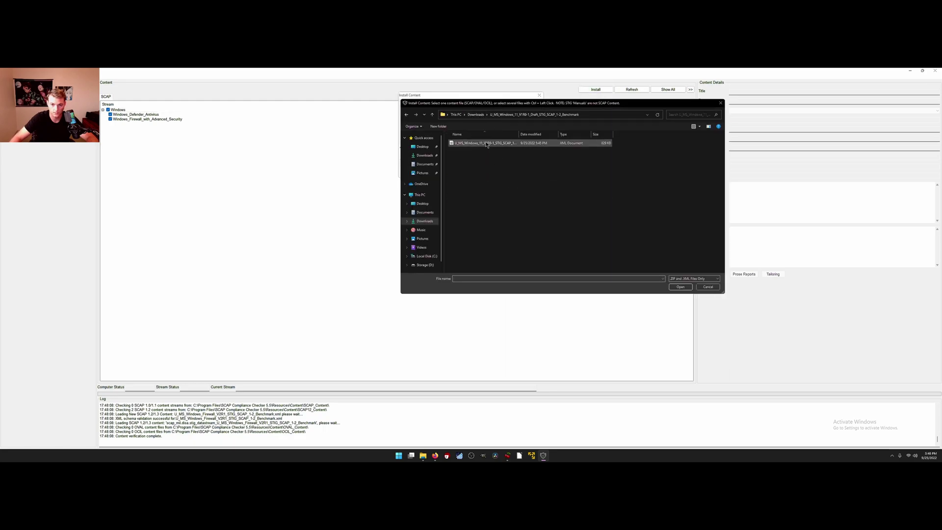
double_click(489, 145)
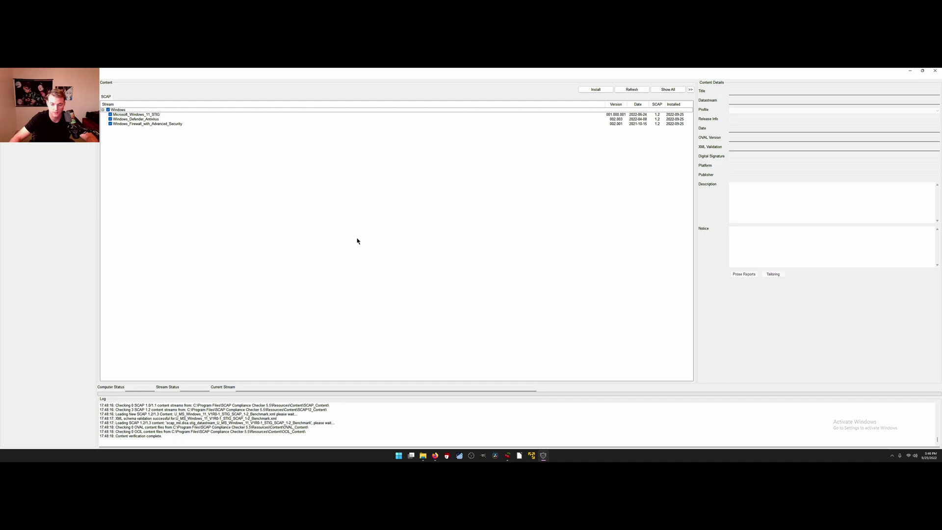
- Launch STIG Viewer and load the Defender Antivirus benchmark file from Downloads
left_click(398, 455)
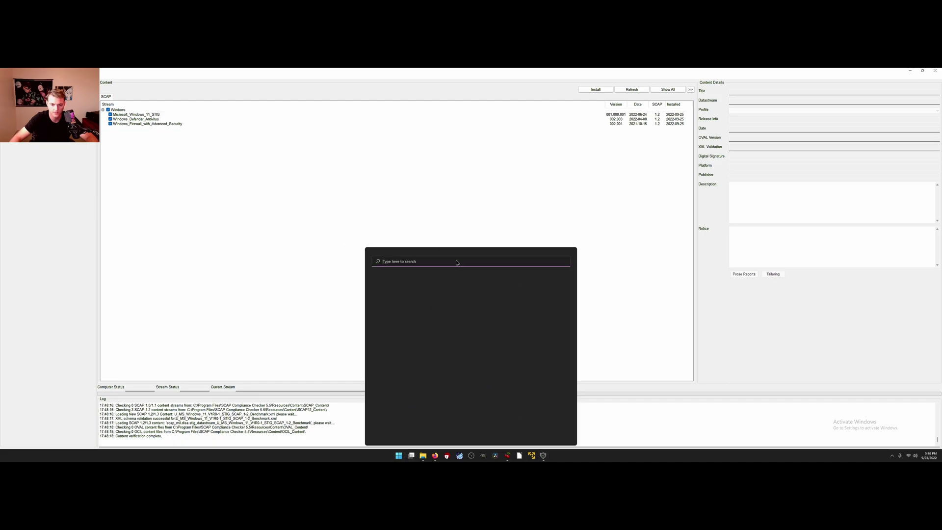
type("stig Viewer")
key("Return")
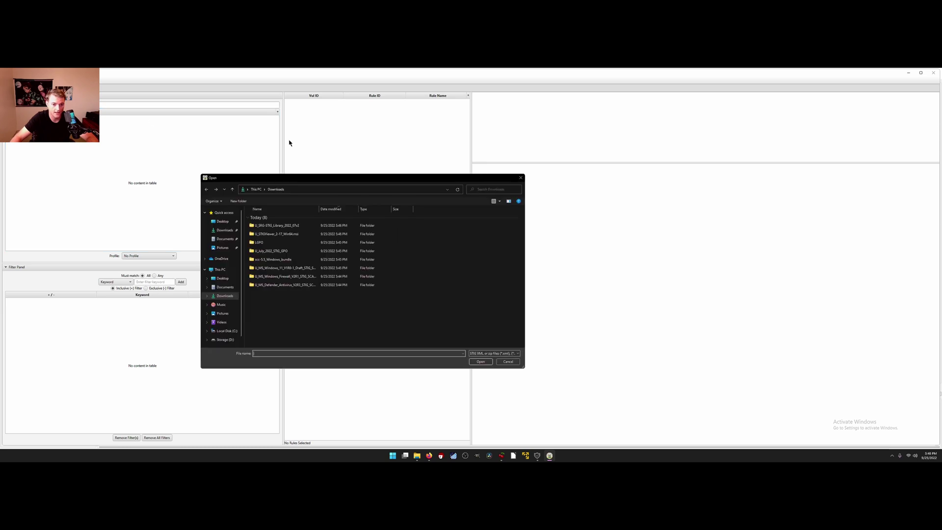
double_click(290, 285)
double_click(295, 219)
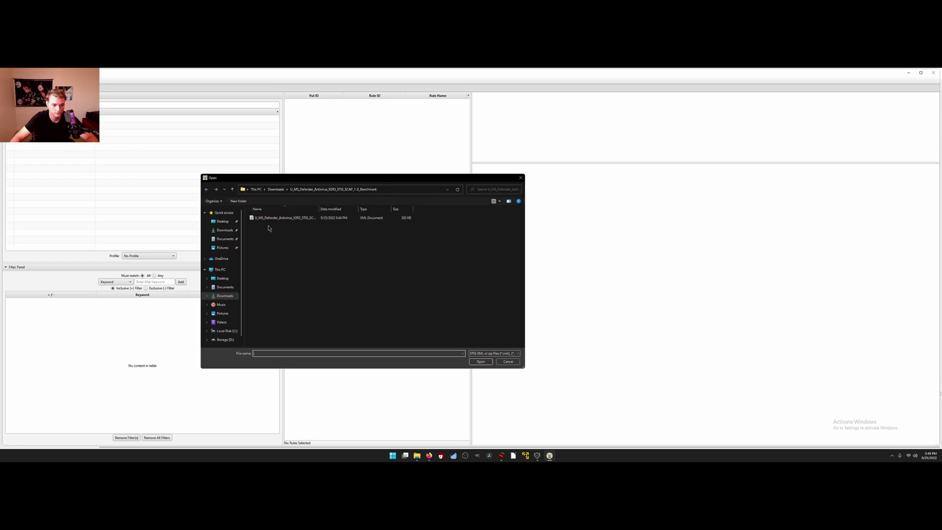
- Load the Firewall benchmark file from its Downloads folder
left_click(276, 190)
double_click(296, 277)
double_click(296, 218)
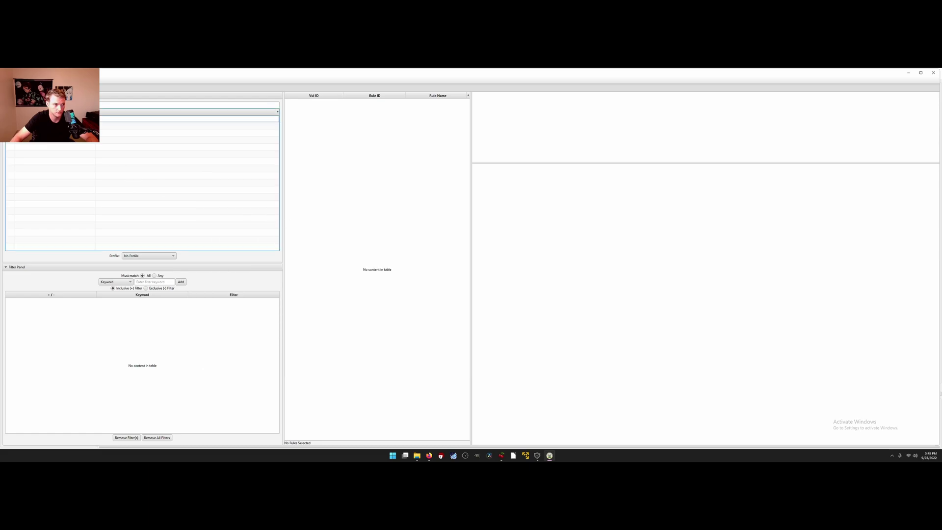
key("ctrl+o")
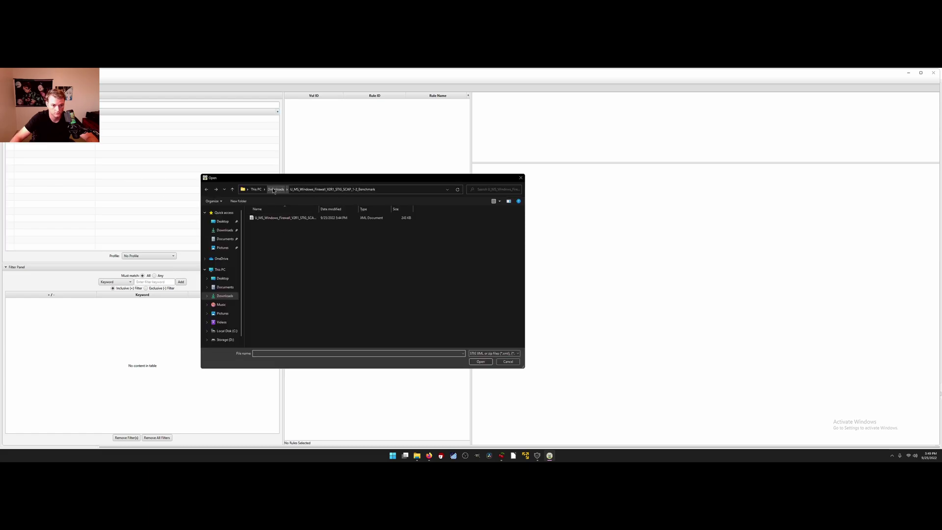
left_click(275, 190)
double_click(308, 276)
double_click(290, 219)
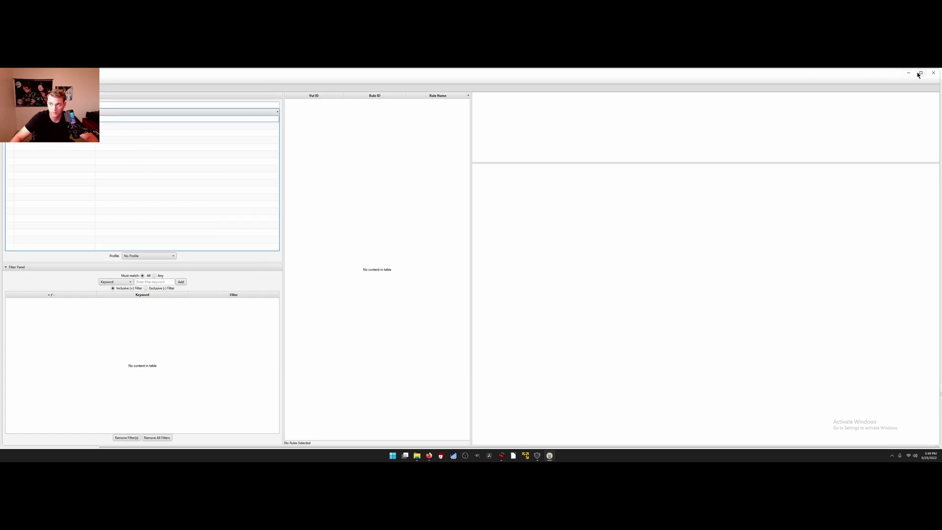
- Close STIG Viewer, select the Firewall with Advanced Security content and start the local scan
left_click(934, 73)
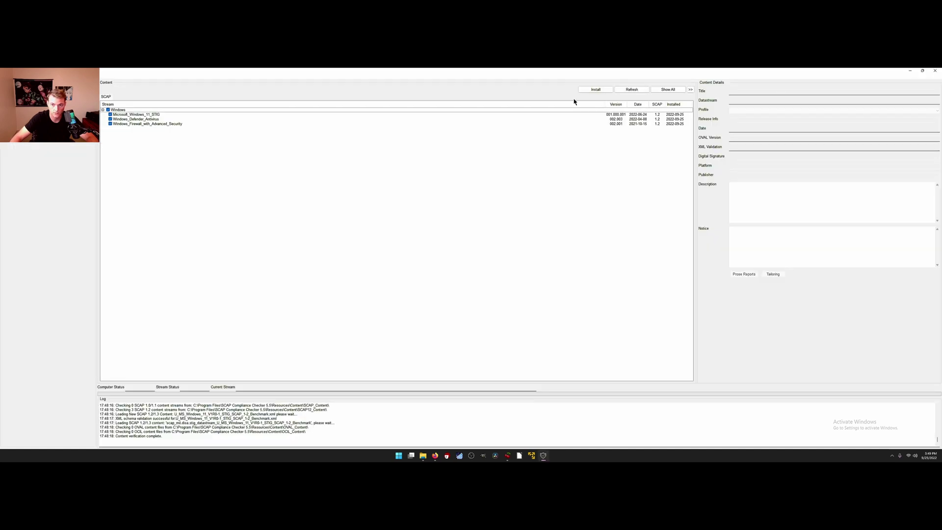
left_click(130, 124)
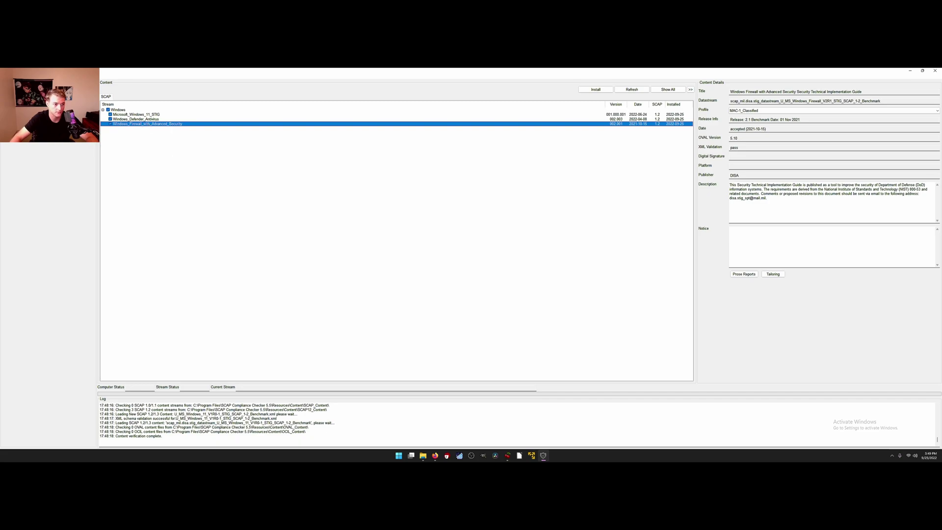
left_click(70, 140)
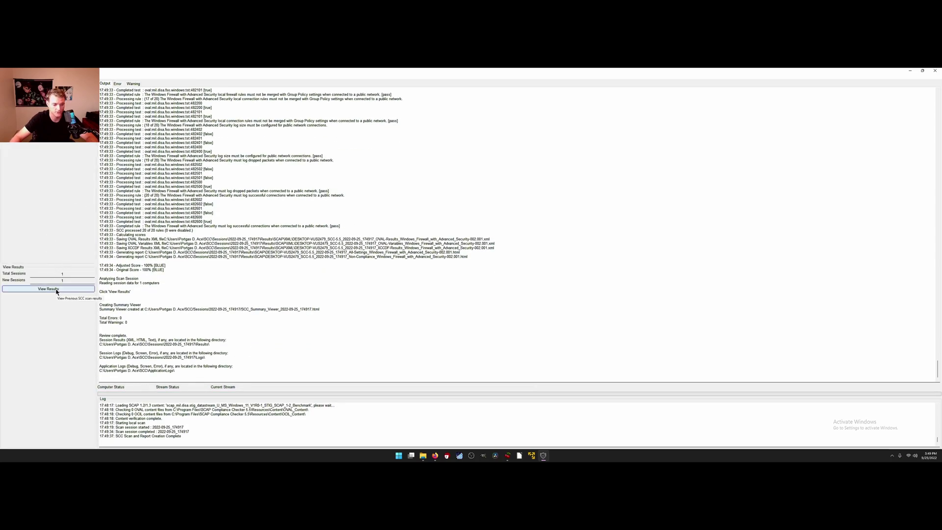
- Review the Firewall, Defender Antivirus and Windows 11 STIG scan results (100, 100, 96.27)
left_click(56, 290)
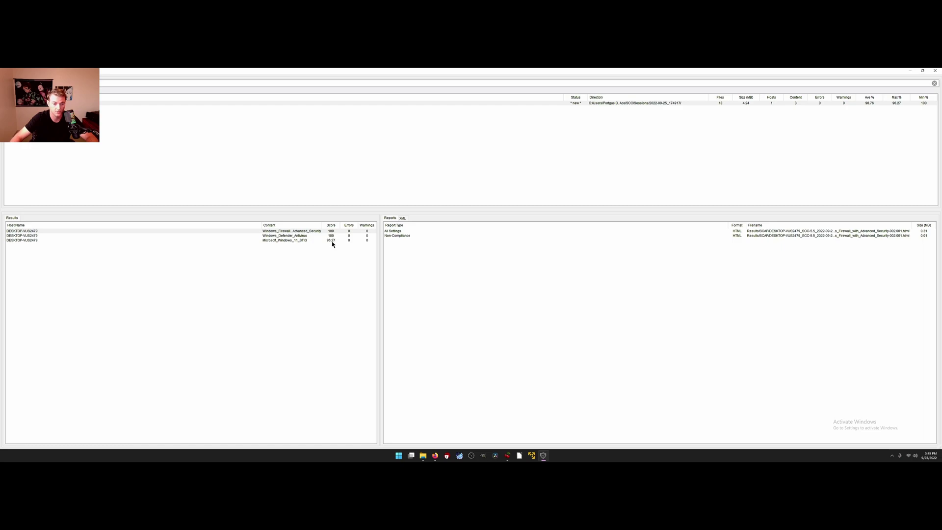
left_click(402, 236)
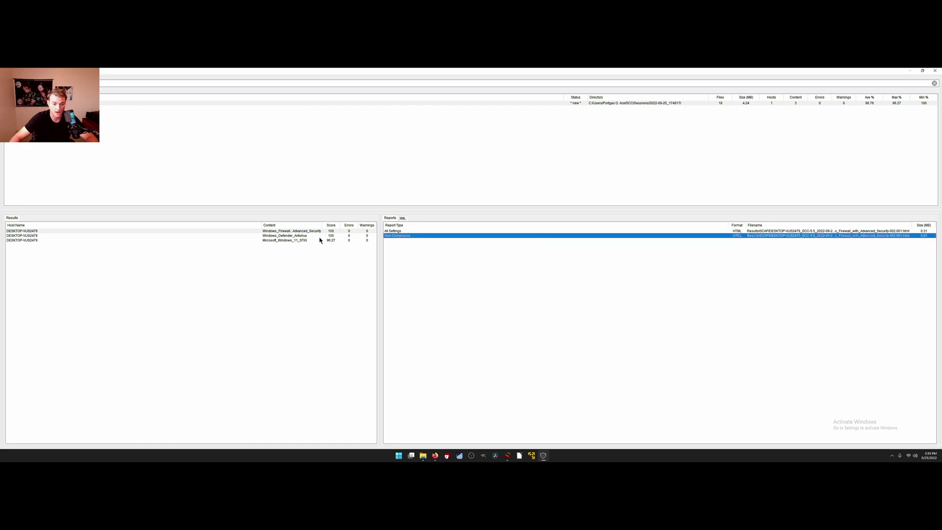
left_click(308, 231)
left_click(299, 236)
left_click(299, 241)
left_click(301, 231)
- Show the Non-Compliance report files in their folder and reveal the full results path
right_click(407, 238)
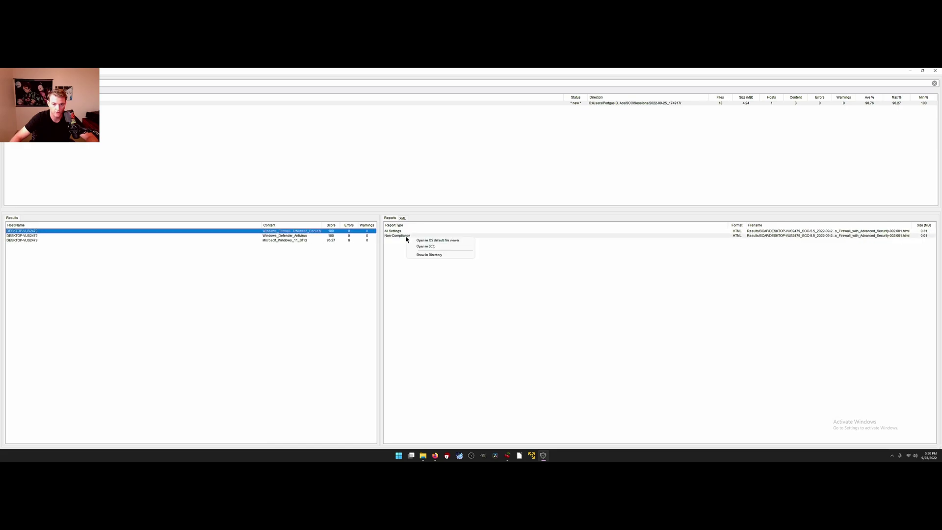
left_click(426, 254)
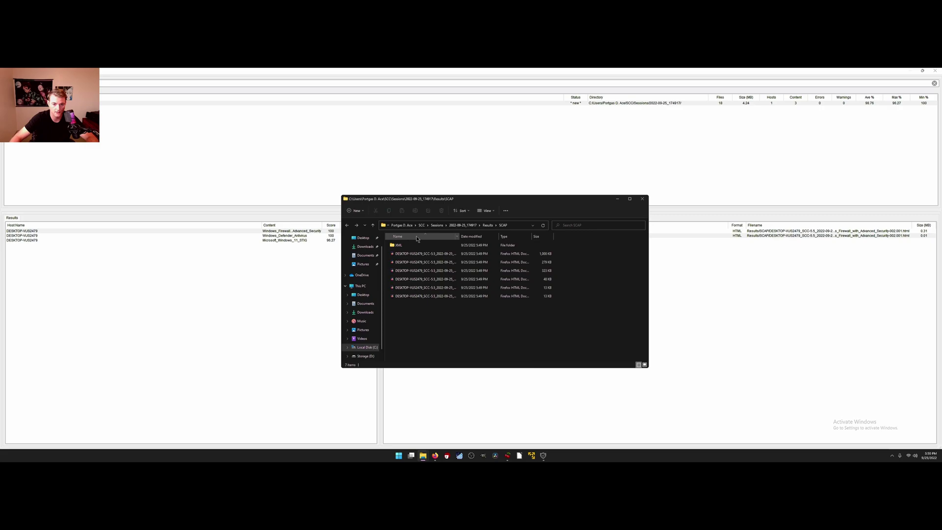
left_click(518, 224)
key("ctrl+c")
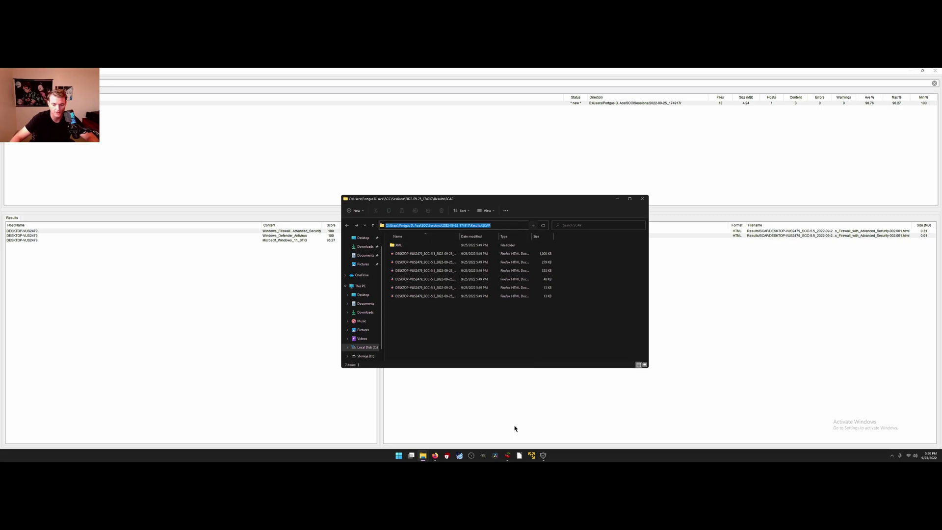
- Launch STIG Viewer by searching 'stig' in Windows search
left_click(398, 455)
left_click(434, 261)
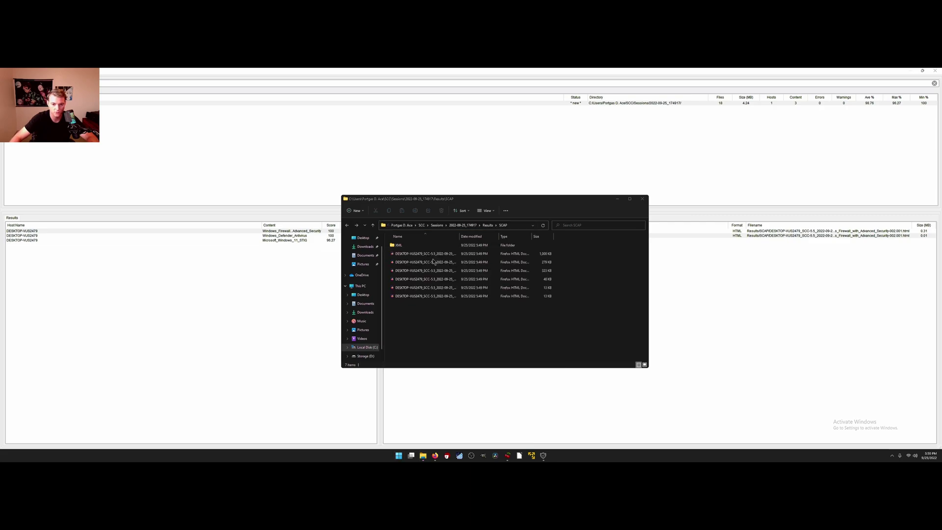
type("stig")
key("Return")
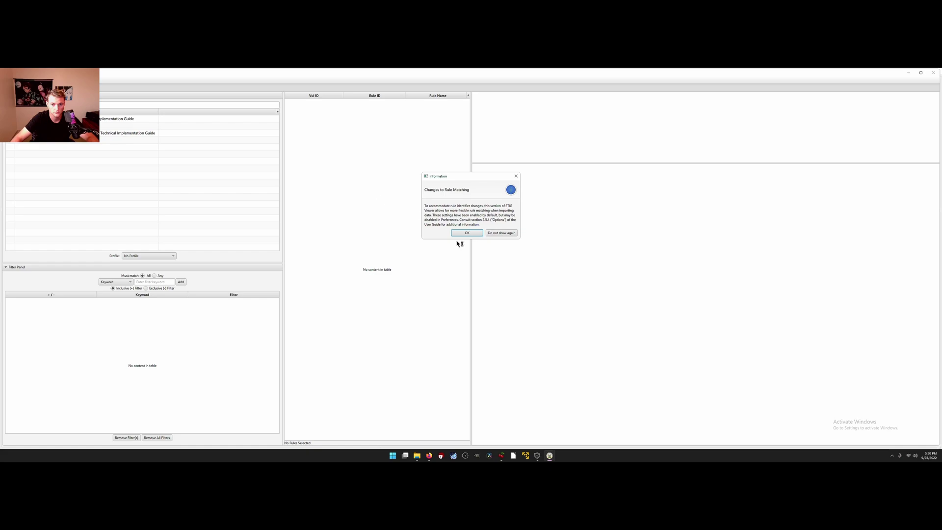
- Dismiss the rule-matching notice and load the Defender Antivirus guide's 199 rules
left_click(464, 232)
left_click(49, 133)
left_click(49, 119)
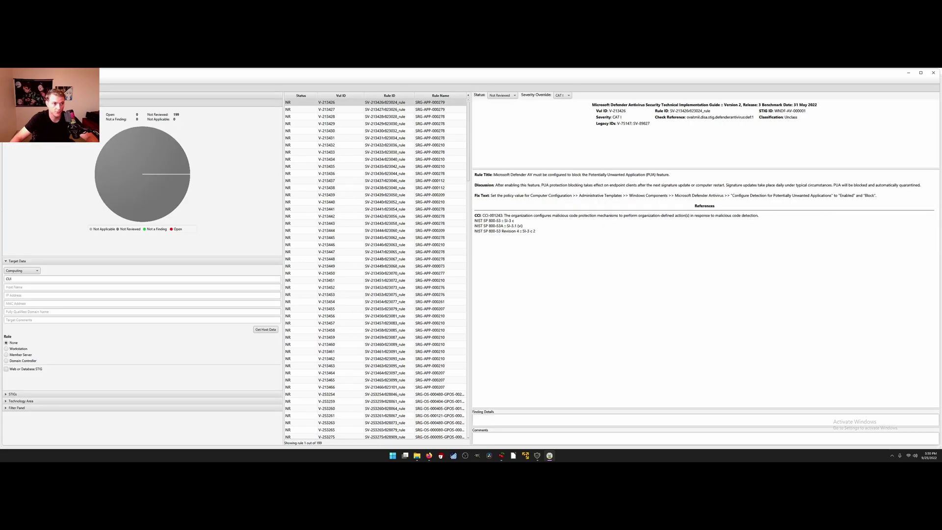
- Import the three XCCDF result files from the pasted Results\SCAP XML folder
key("ctrl+o")
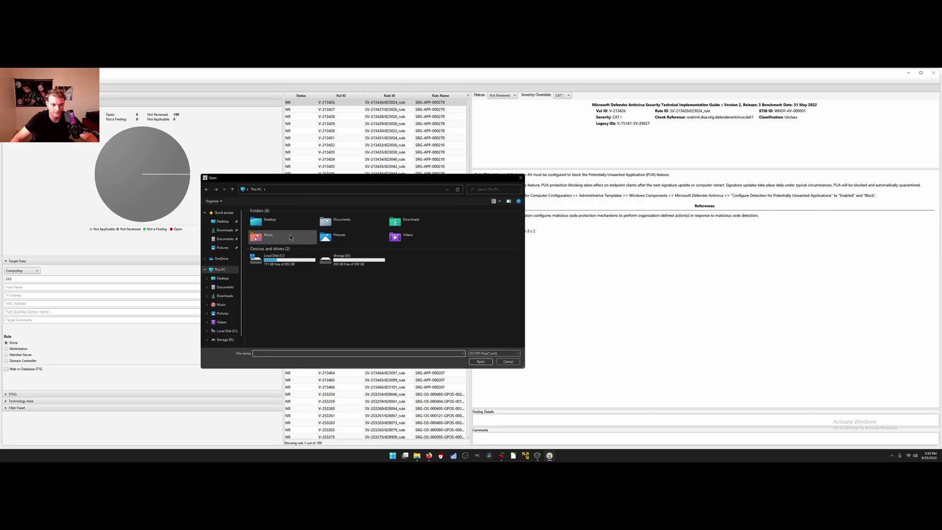
left_click(295, 190)
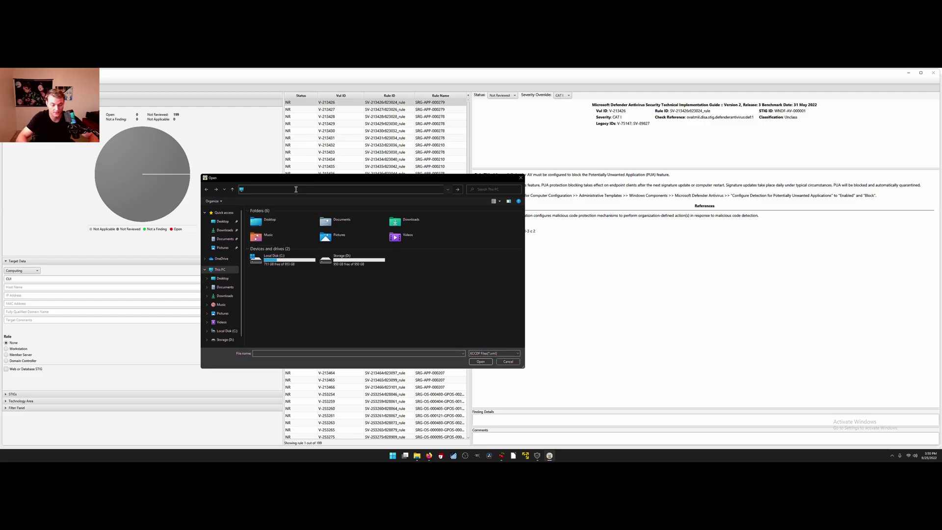
key("ctrl+v")
key("Return")
double_click(260, 210)
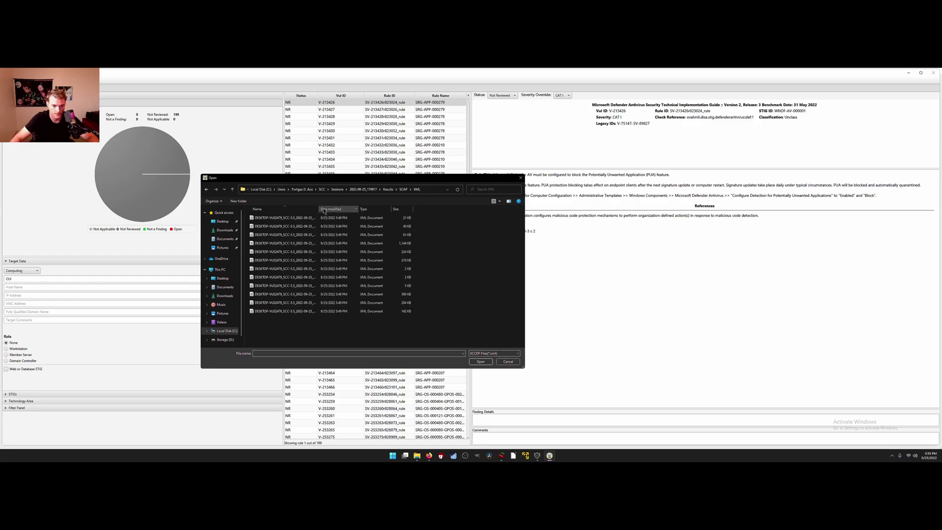
left_click_drag(319, 209, 440, 207)
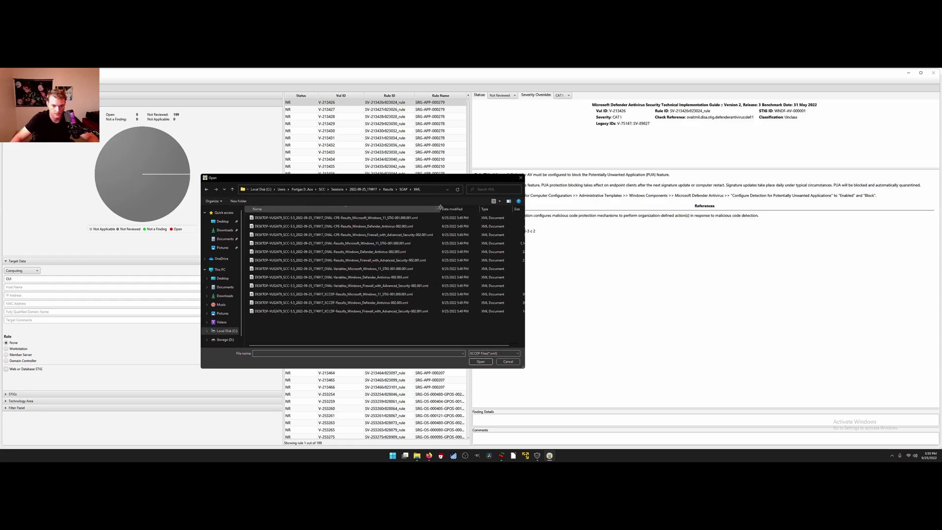
left_click_drag(334, 321, 330, 298)
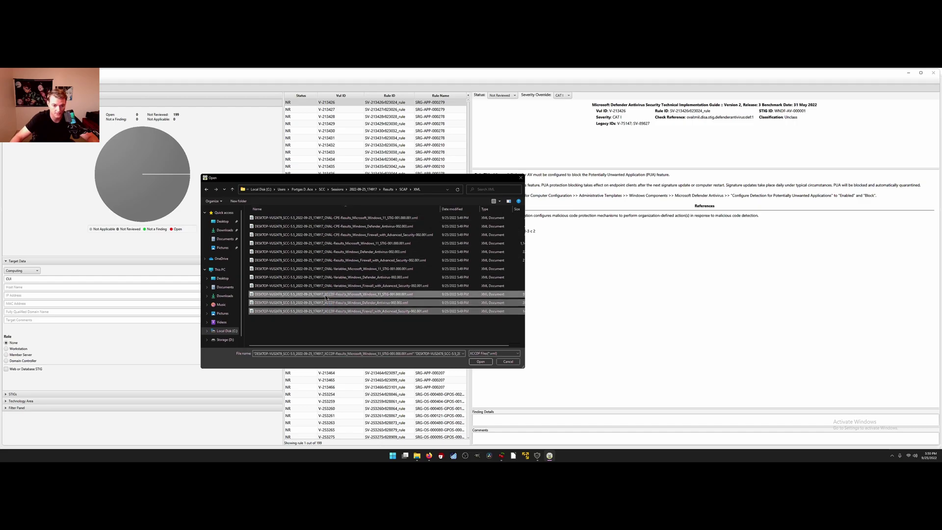
left_click(480, 362)
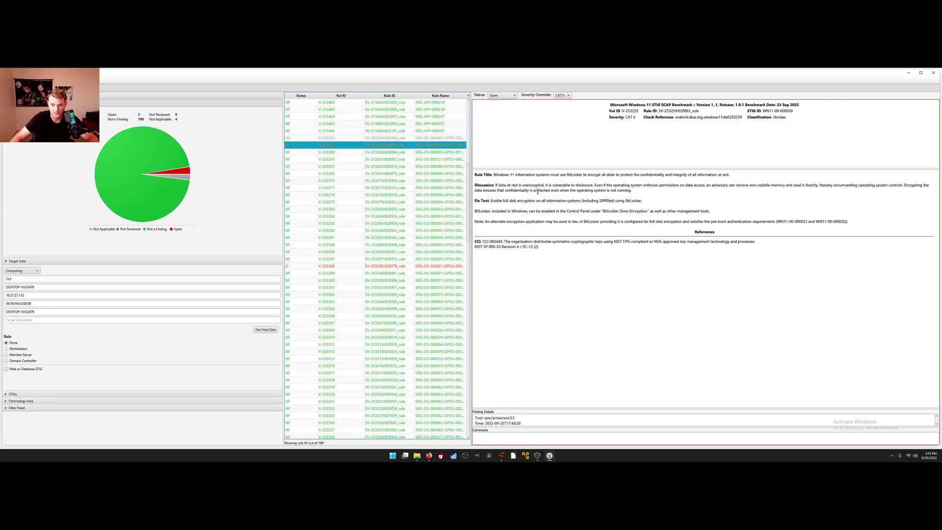
- Inspect the open bad-logon-attempts, V-253360 and BitLocker V-253259 rules, and check each STIG's score
left_click(332, 268)
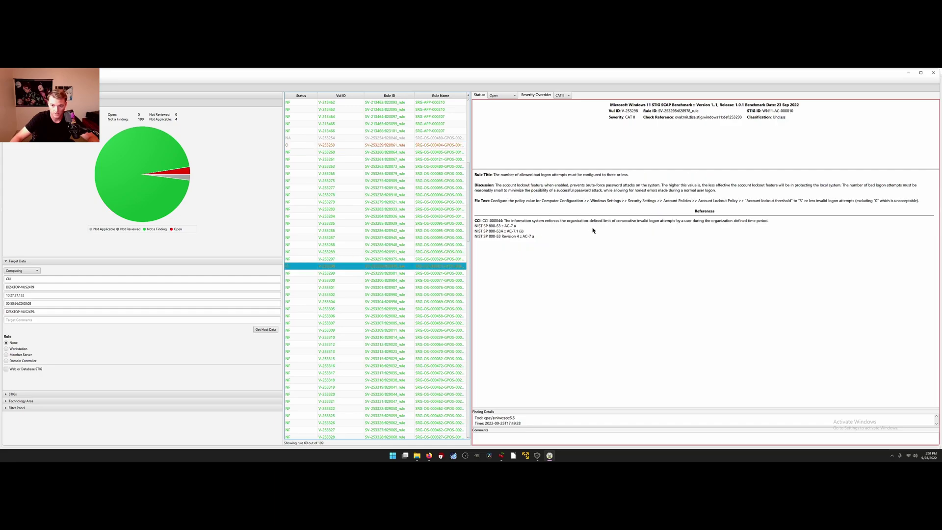
left_click_drag(499, 175, 636, 176)
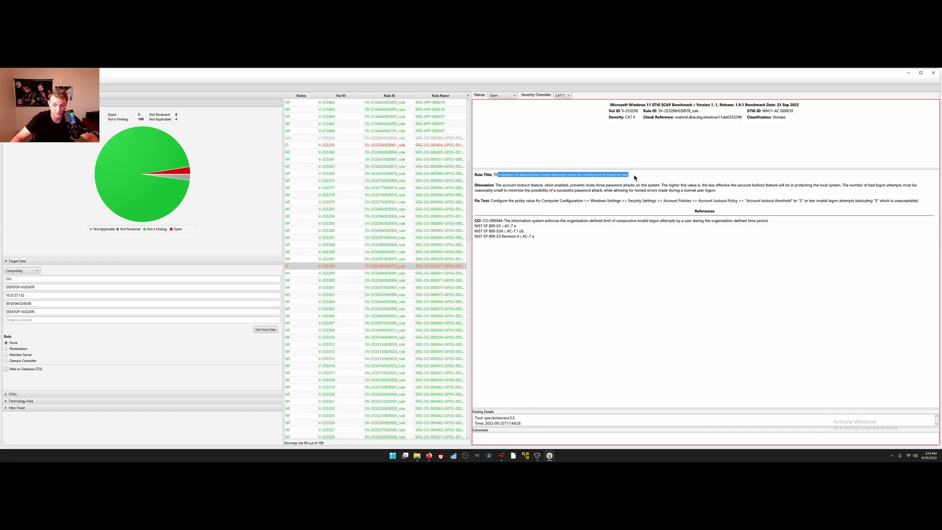
left_click(629, 182)
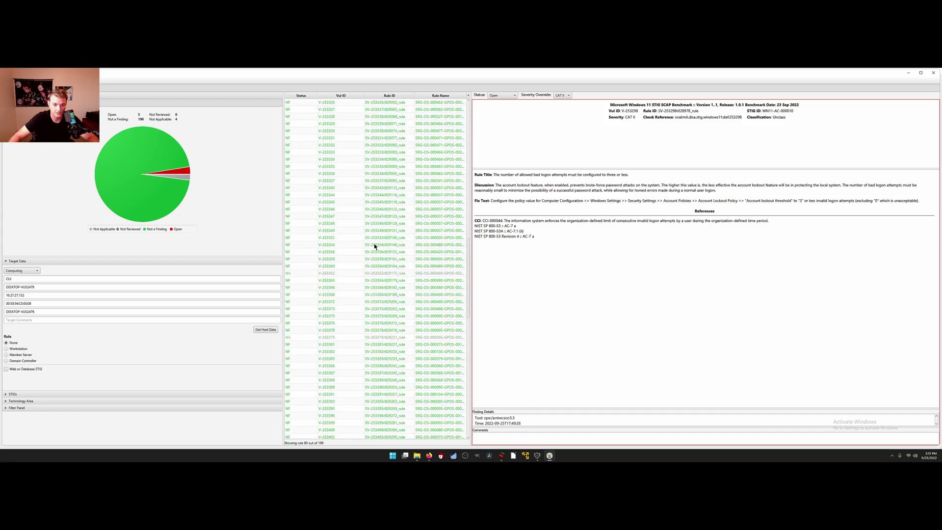
scroll(375, 244, "down", 15)
left_click(377, 244)
left_click(388, 266)
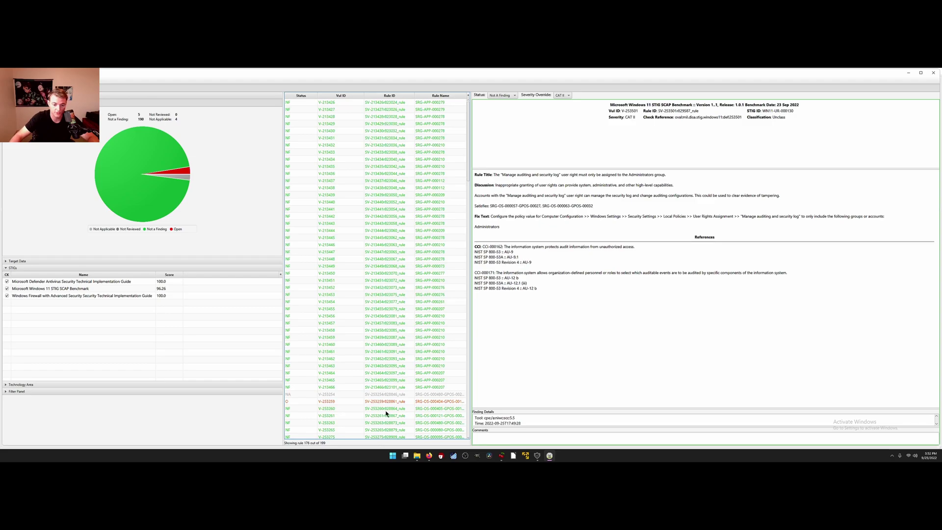
left_click(385, 402)
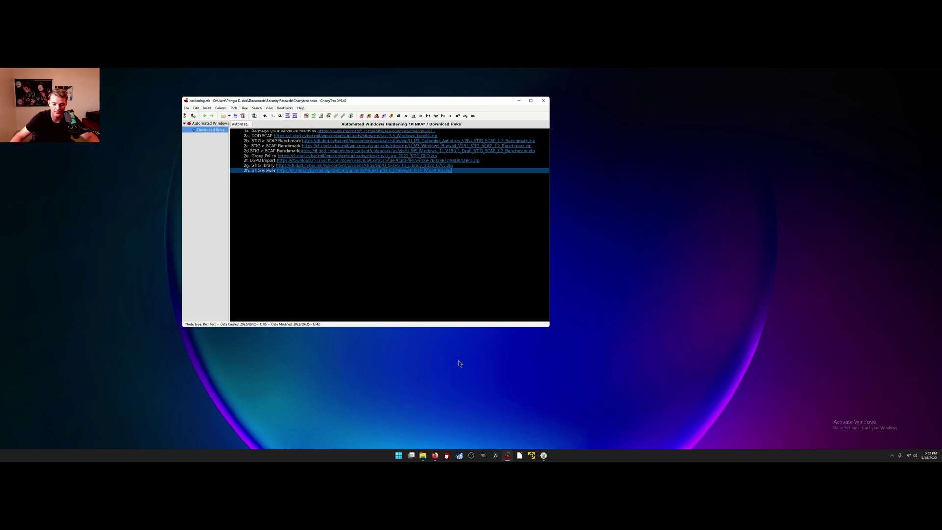
- Bring File Explorer forward, return to Downloads and look inside the LGPO folder
left_click(422, 456)
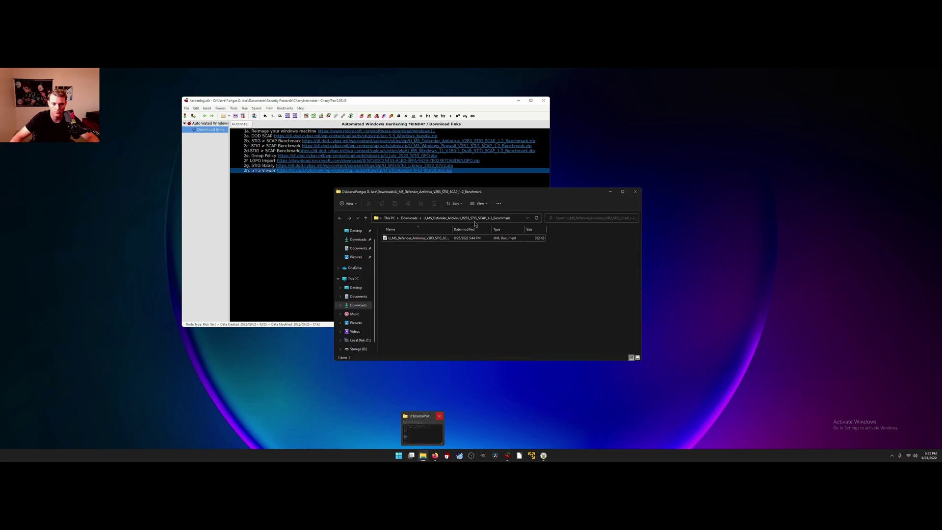
left_click(358, 239)
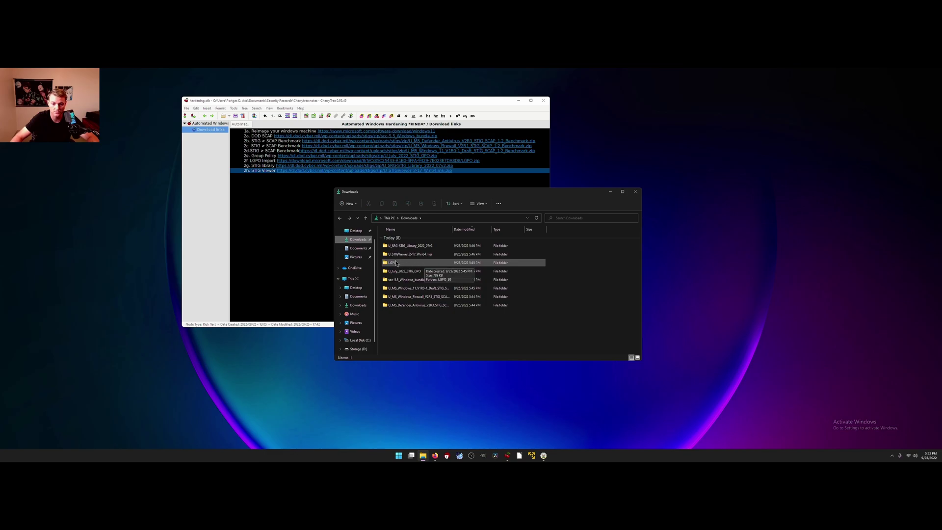
left_click(428, 274)
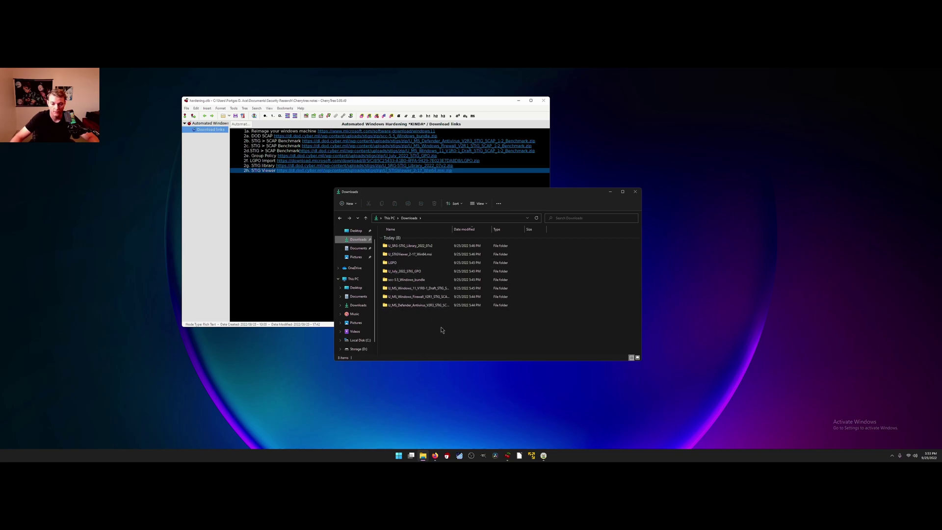
- Launch Command Prompt as administrator from a Start search for cmd
left_click(399, 456)
left_click(438, 262)
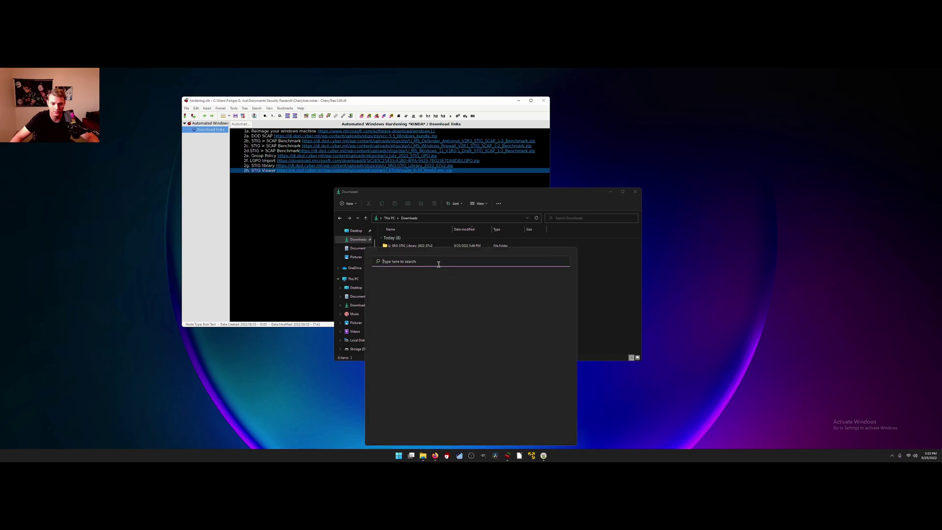
type("cmd")
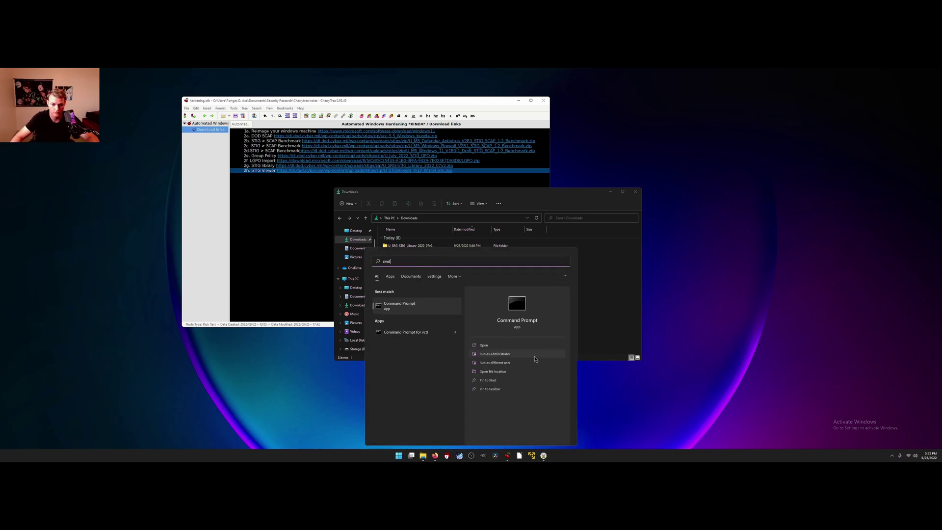
left_click(496, 354)
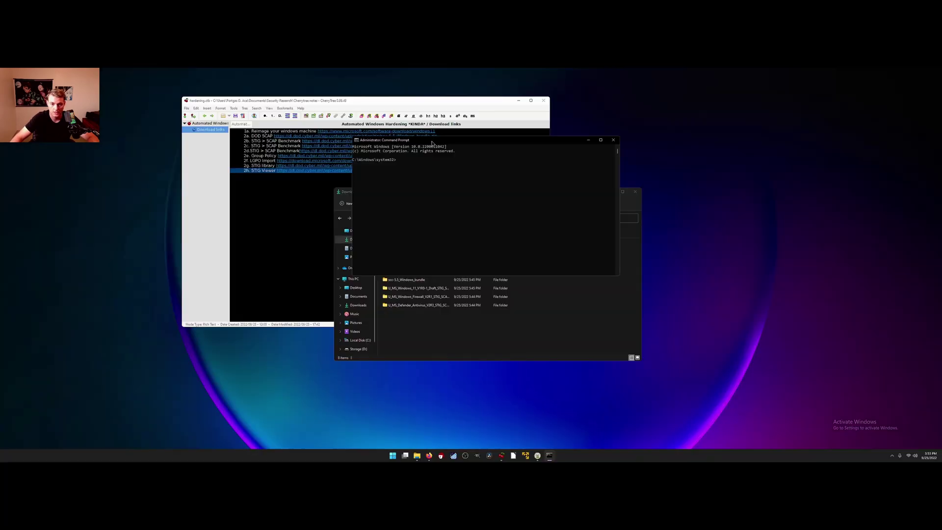
- Change into Downloads\LGPO\LGPO_30 and begin typing the LGPO.exe command
type("cd C:\\Us")
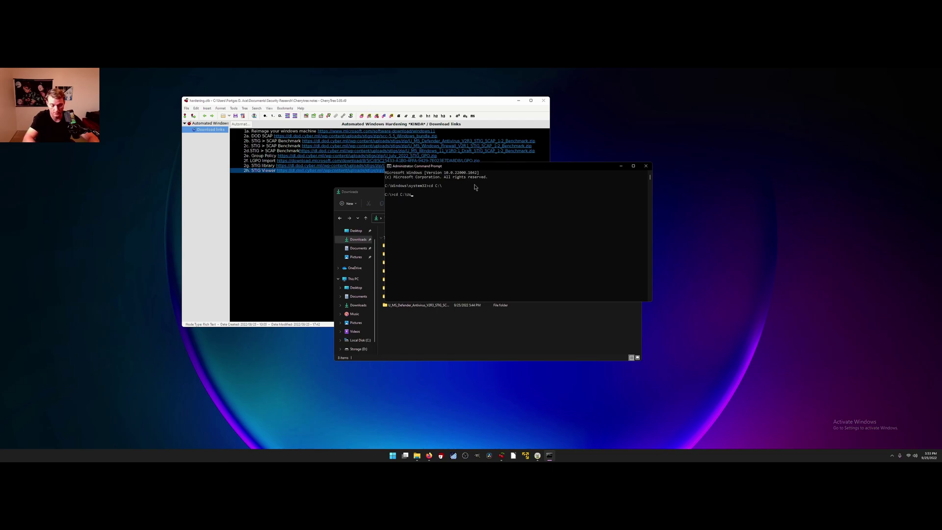
key("BackSpace")
key("BackSpace")
key("BackSpace")
key("BackSpace")
key("BackSpace")
key("BackSpace")
key("BackSpace")
key("BackSpace")
type("\"C:\\Users\\Portgas D. Ace\\Downloads\\LGPO\"")
key("Return")
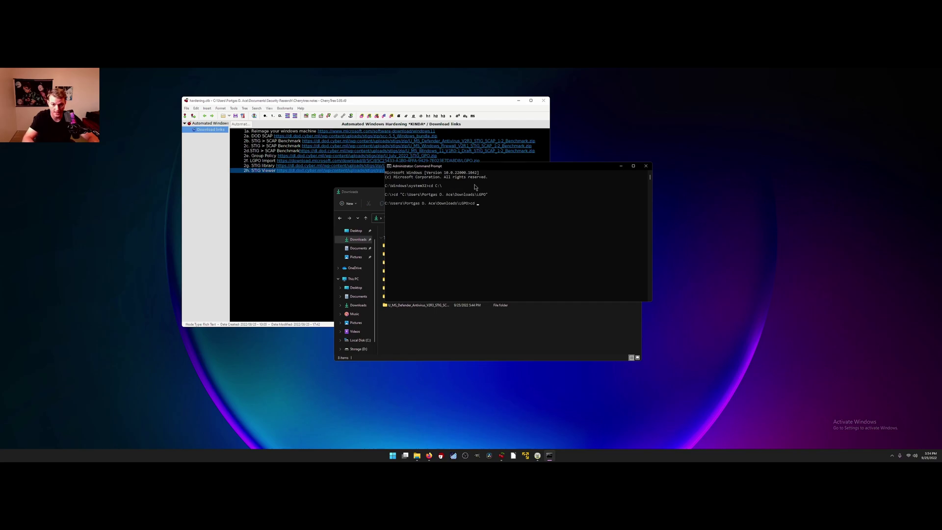
type("cd .\\LGPO_30")
key("Return")
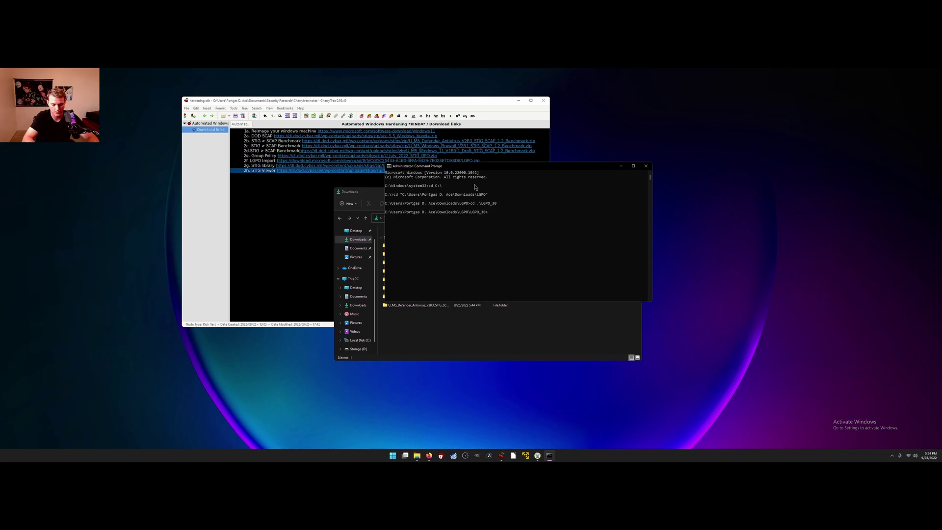
type("LGPO.exe /g")
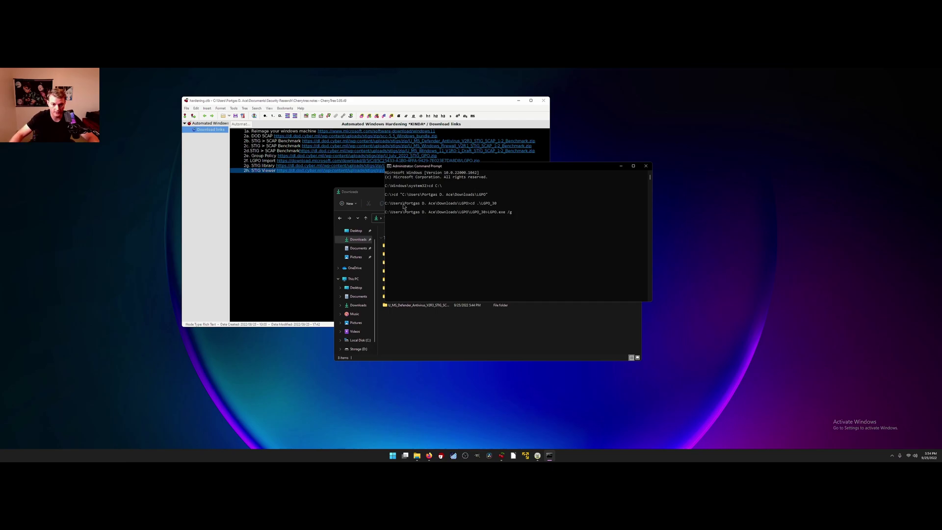
- Browse to U_July_2022_STIG_GPO > DoD Windows 11 v1r1 > GPOs and select its full path
left_click(382, 192)
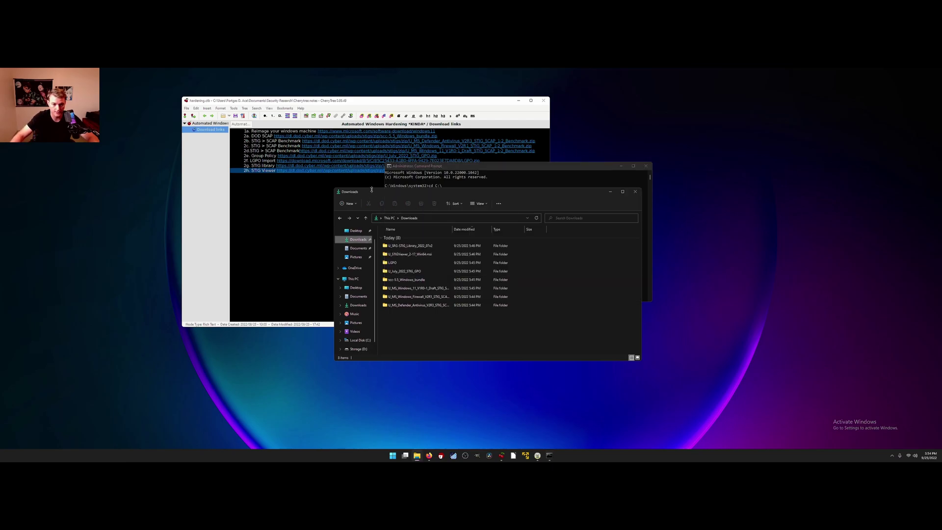
double_click(405, 271)
scroll(430, 275, "down", 3)
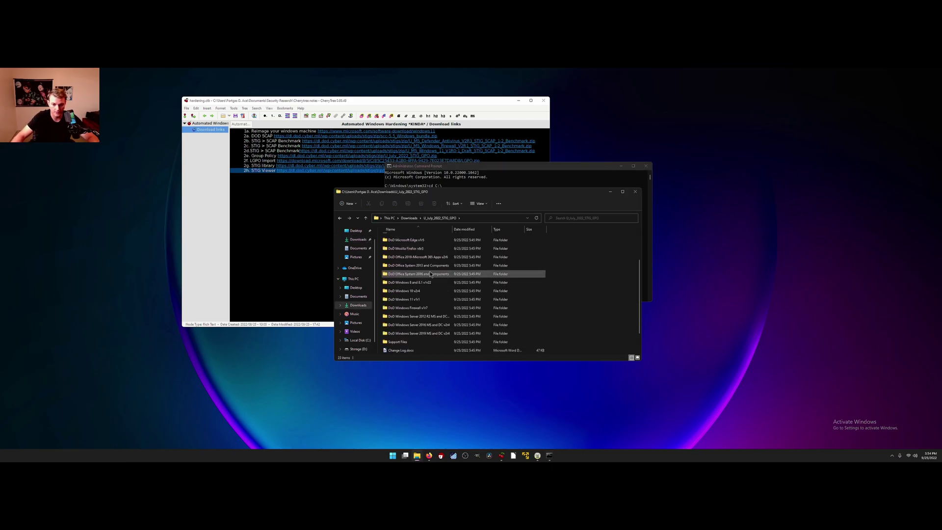
double_click(432, 280)
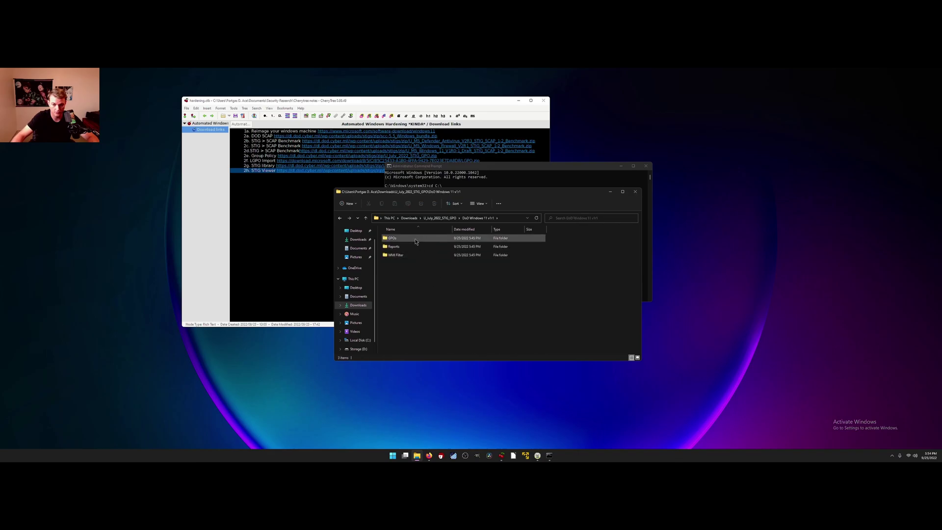
double_click(395, 238)
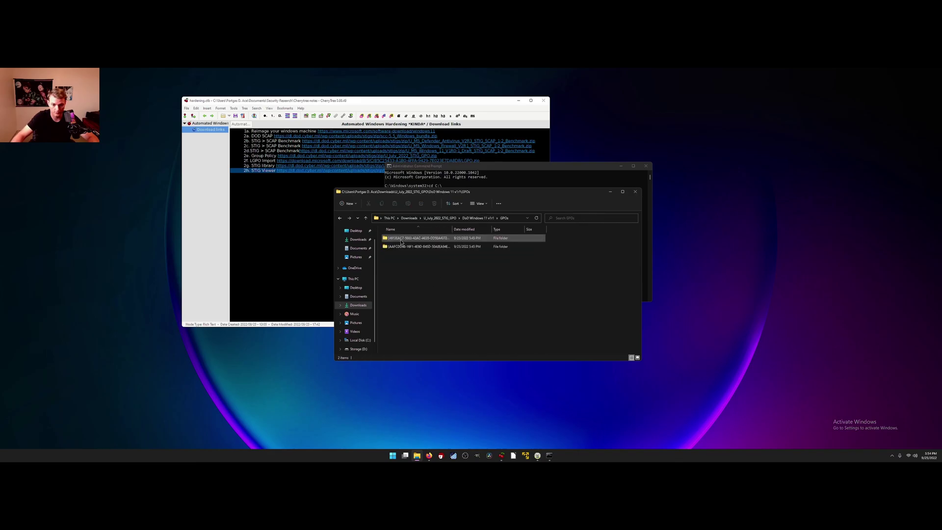
left_click(509, 218)
key("super+c")
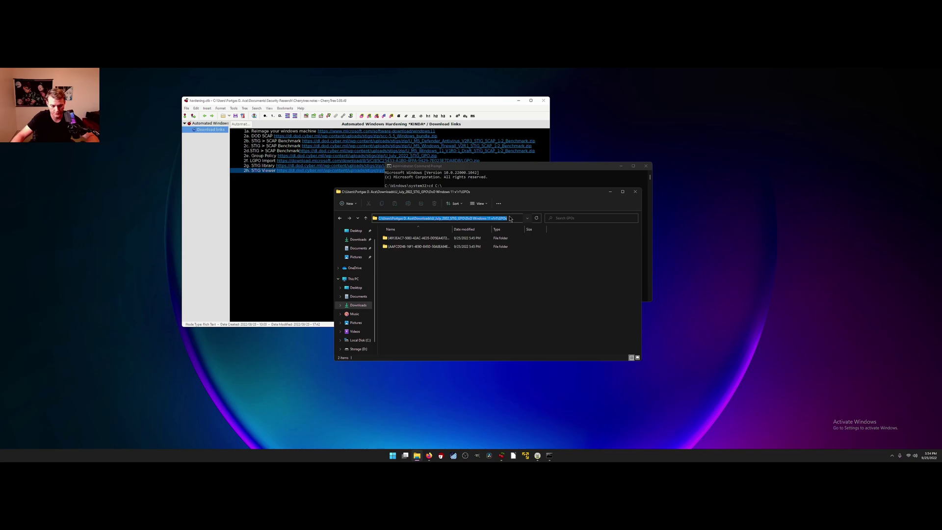
- Return to the administrator Command Prompt console, ready for input
left_click(611, 192)
left_click(523, 212)
right_click(520, 215)
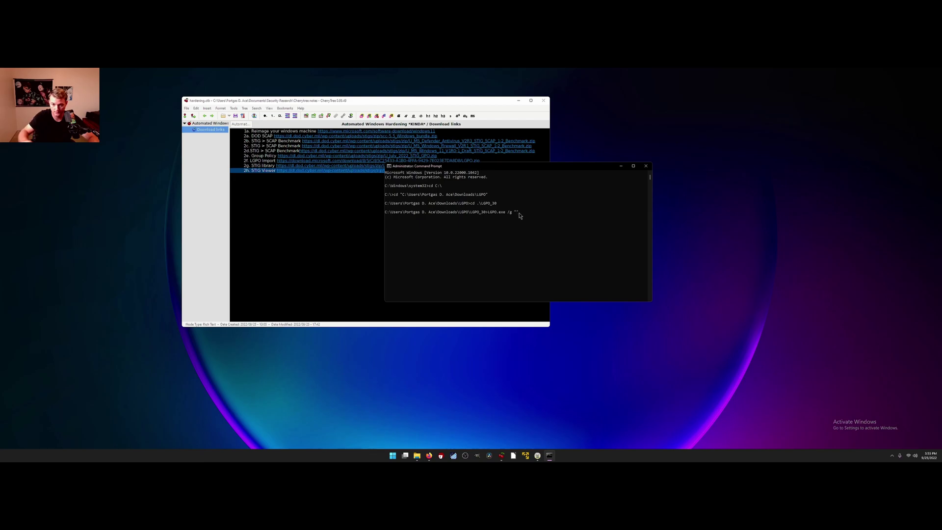
- Run LGPO.exe /g with the pasted Windows 11 GPOs path, then begin another /g "" command
right_click(519, 216)
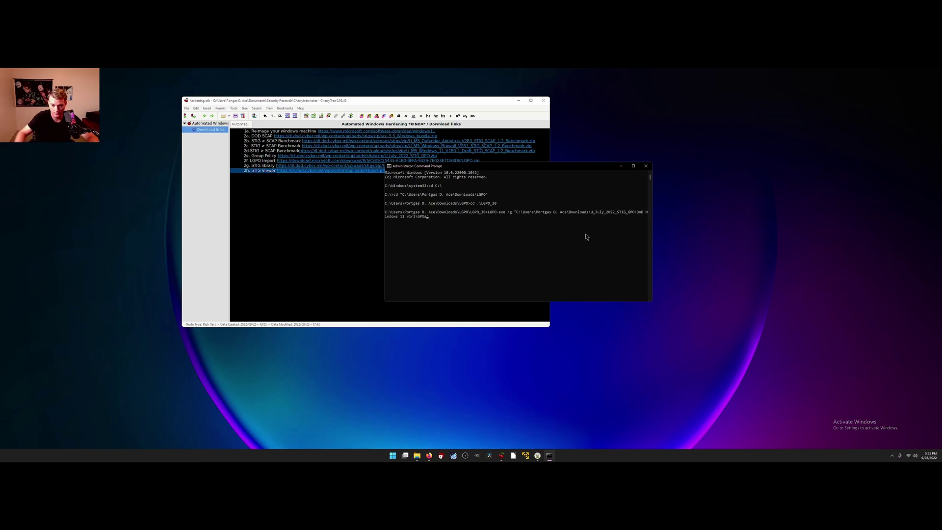
key("Return")
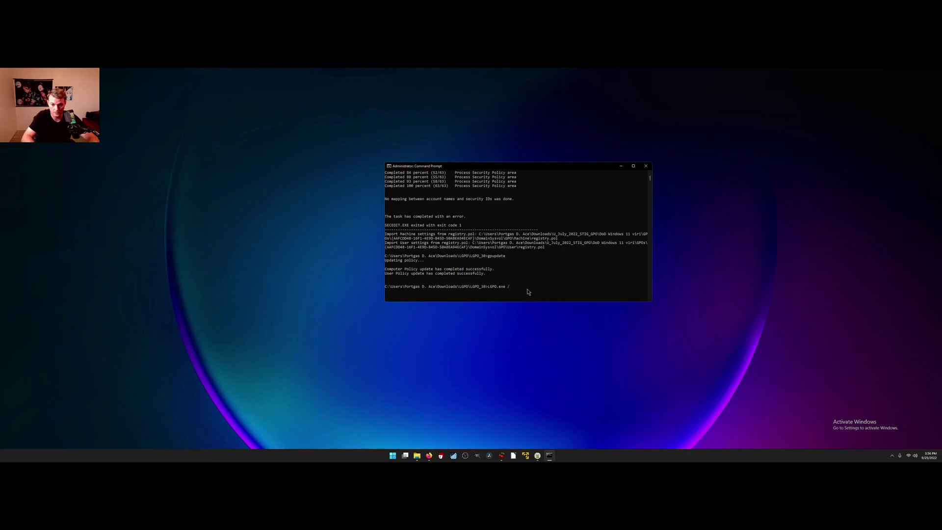
type("/g \"\"")
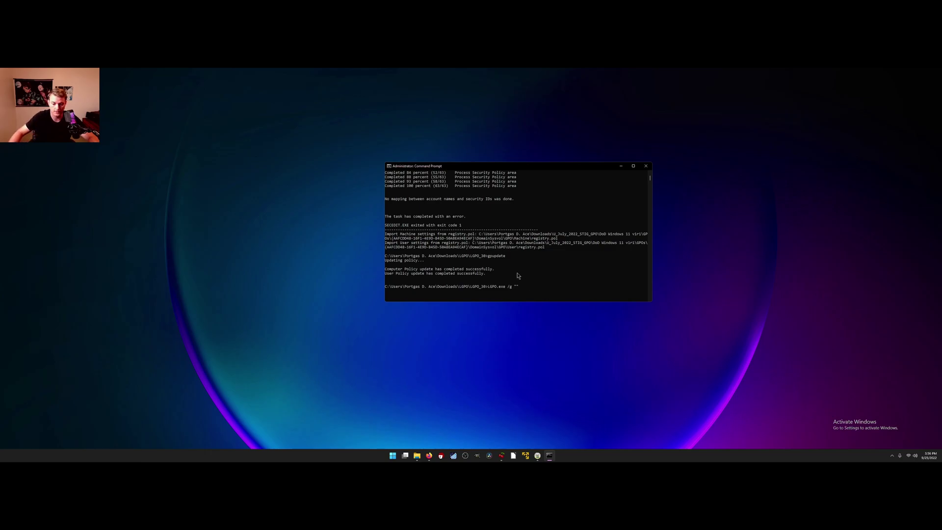
- Browse to DoD Windows Firewall v1r7 > GPOs and select the folder's full path
left_click(418, 456)
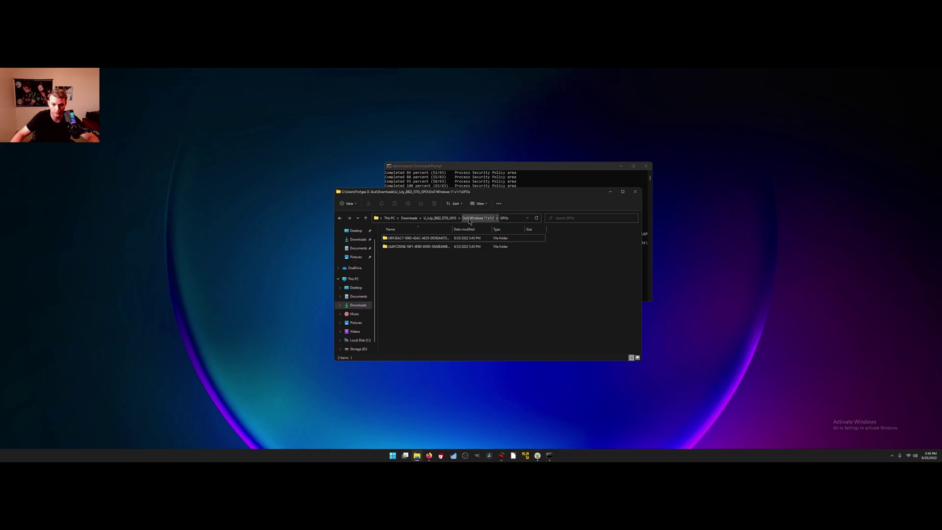
left_click(441, 220)
scroll(444, 286, "down", 3)
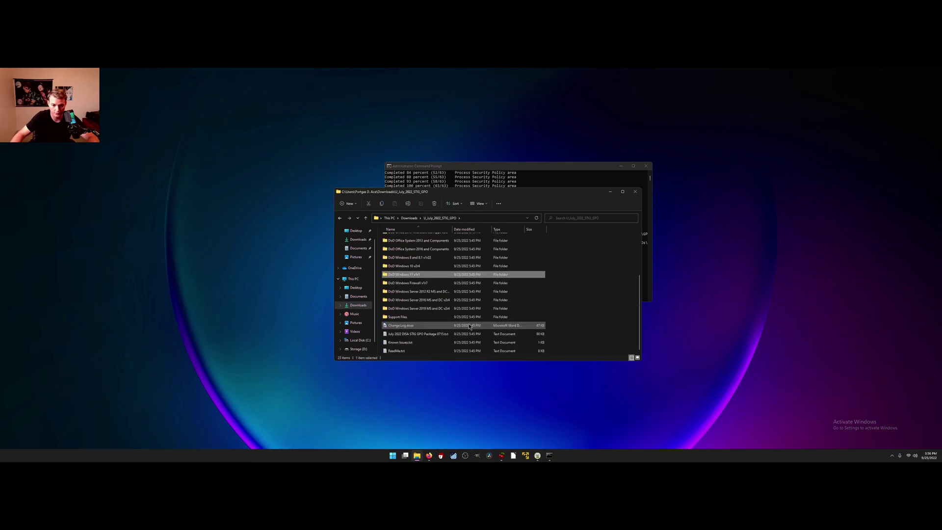
double_click(444, 284)
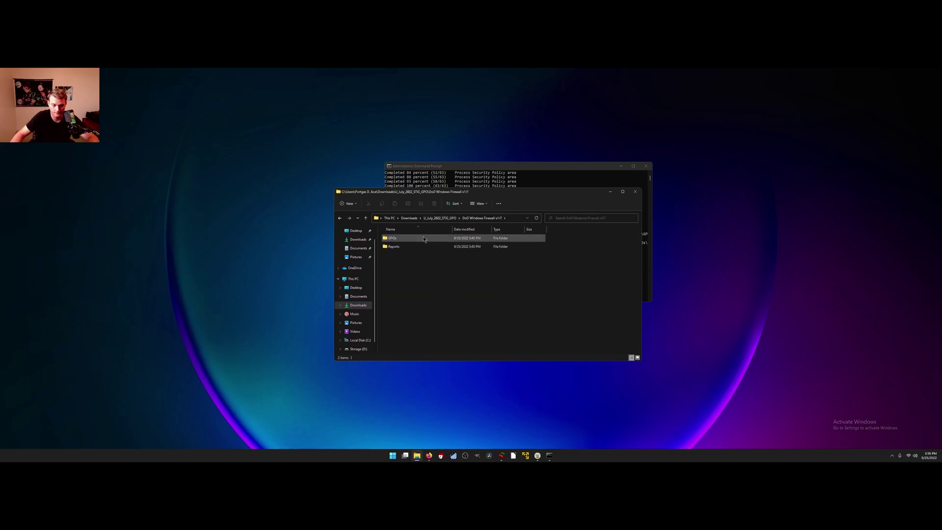
double_click(432, 240)
left_click(510, 219)
key("ctrl+c")
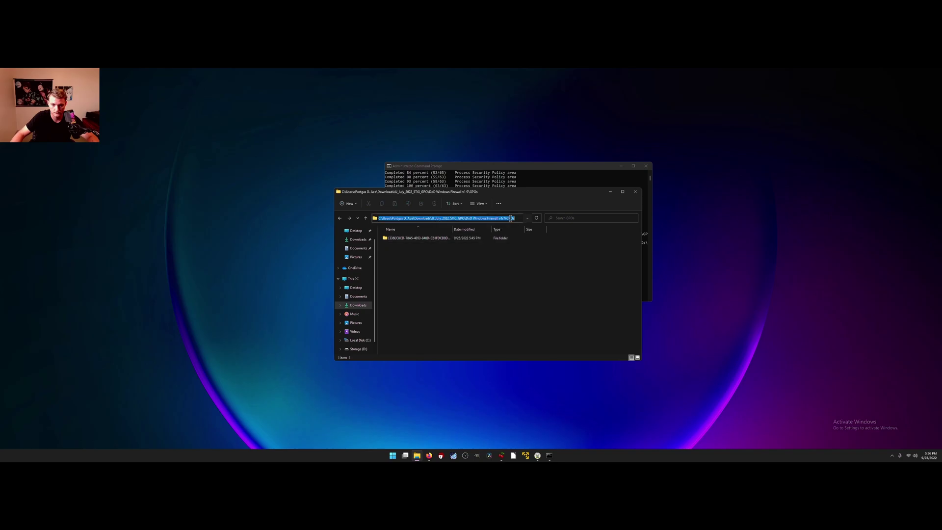
- Run LGPO.exe /g with the firewall GPOs path, then begin the next LGPO /g command
left_click(610, 192)
key("ctrl+v")
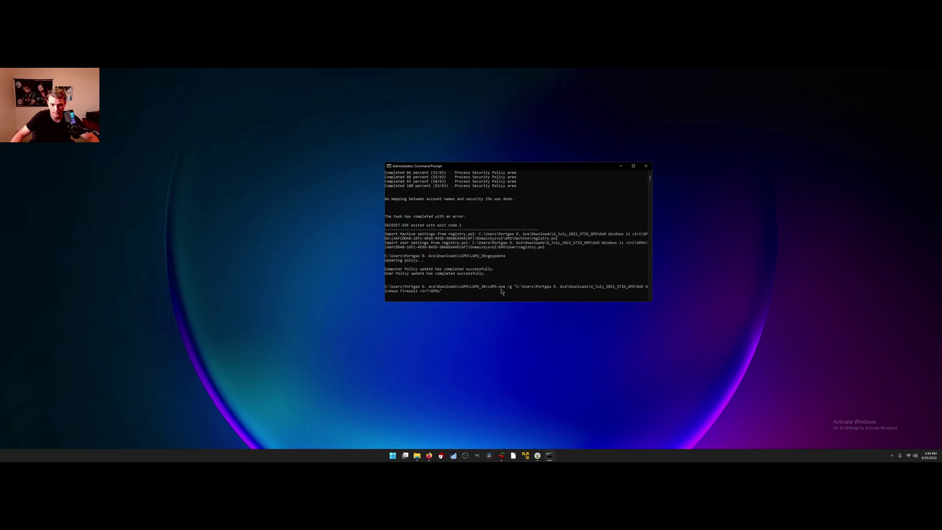
type("\"")
key("Return")
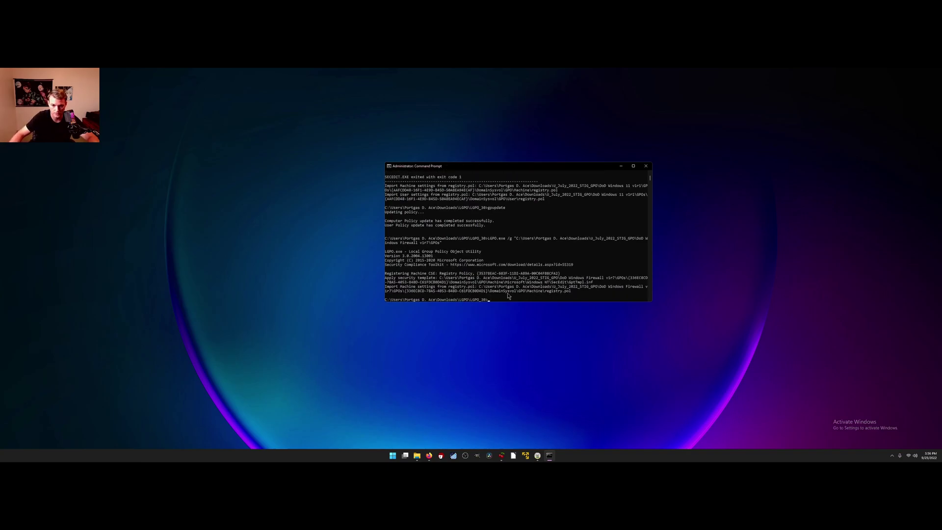
type("l")
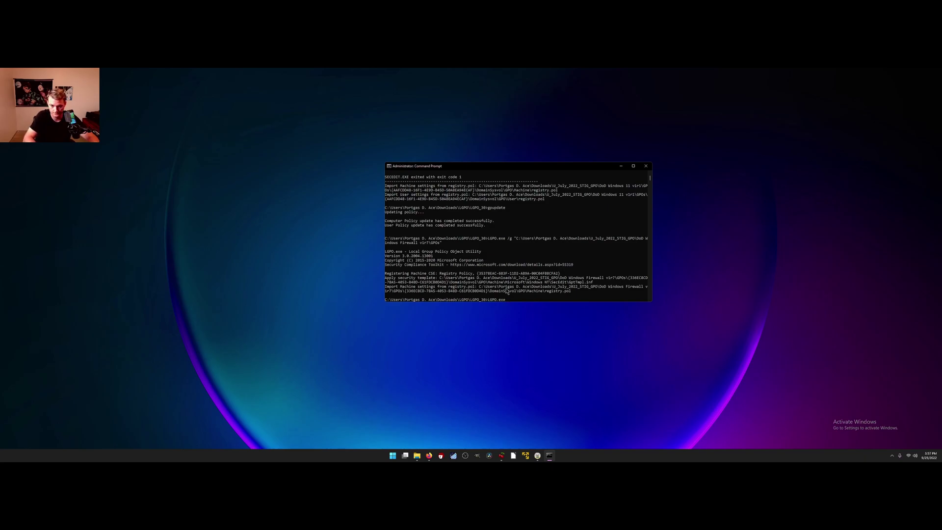
type("/g \"\"")
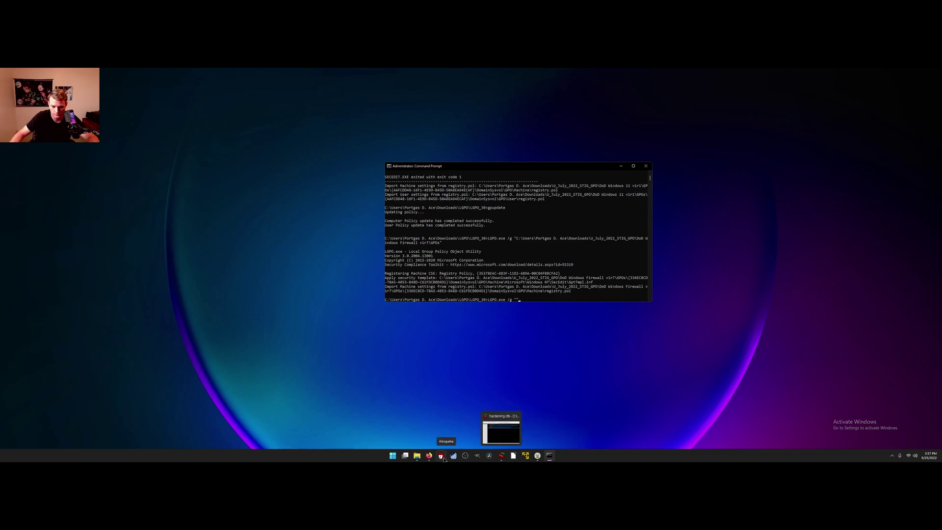
- Copy the path of the DoD Microsoft Defender Antivirus STIG v2r4 GPOs folder
left_click(418, 456)
left_click(458, 306)
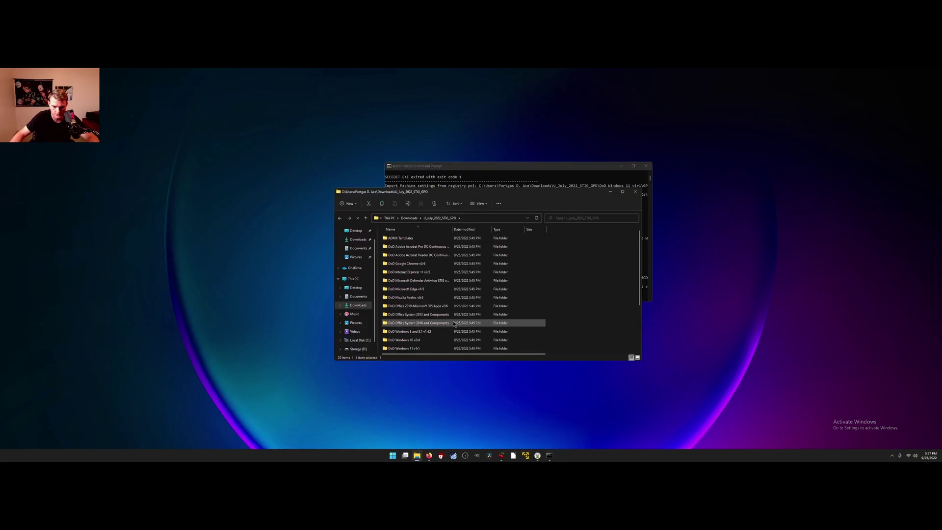
double_click(434, 282)
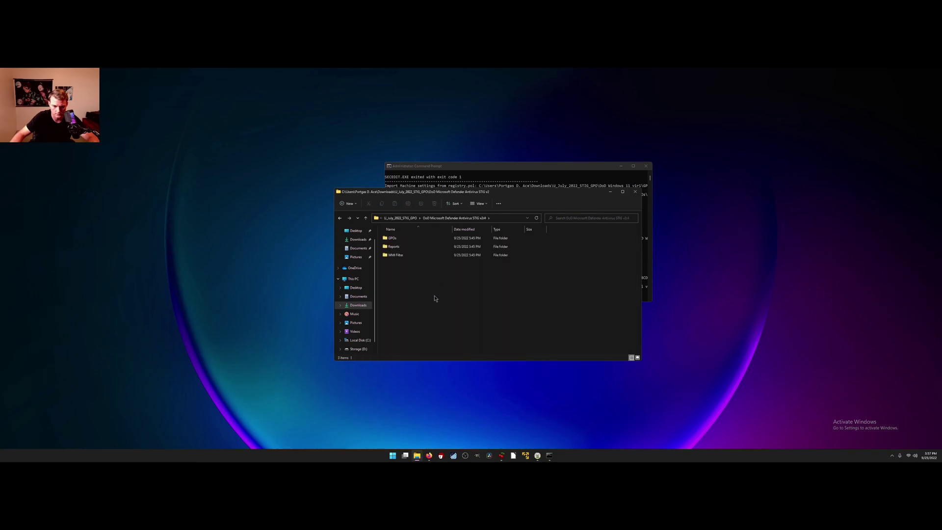
double_click(423, 236)
left_click(511, 220)
key("ctrl+c")
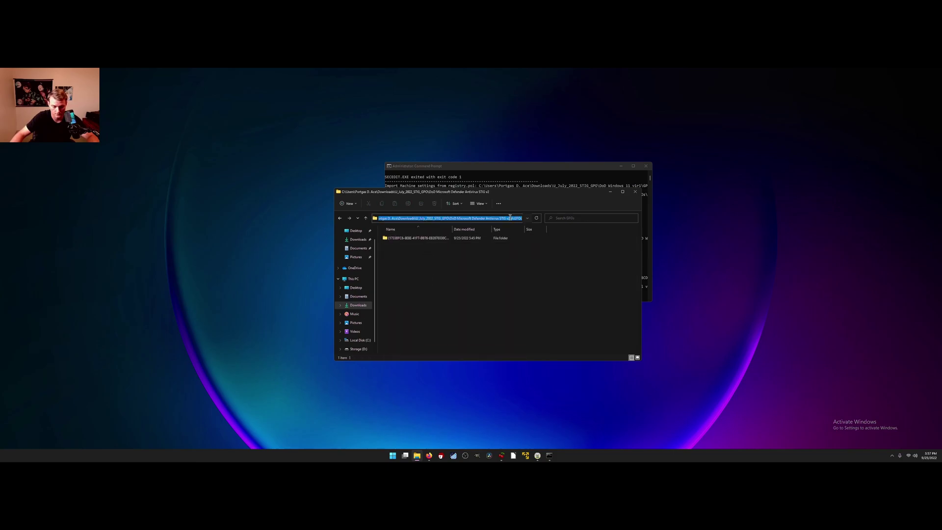
key("alt+F4")
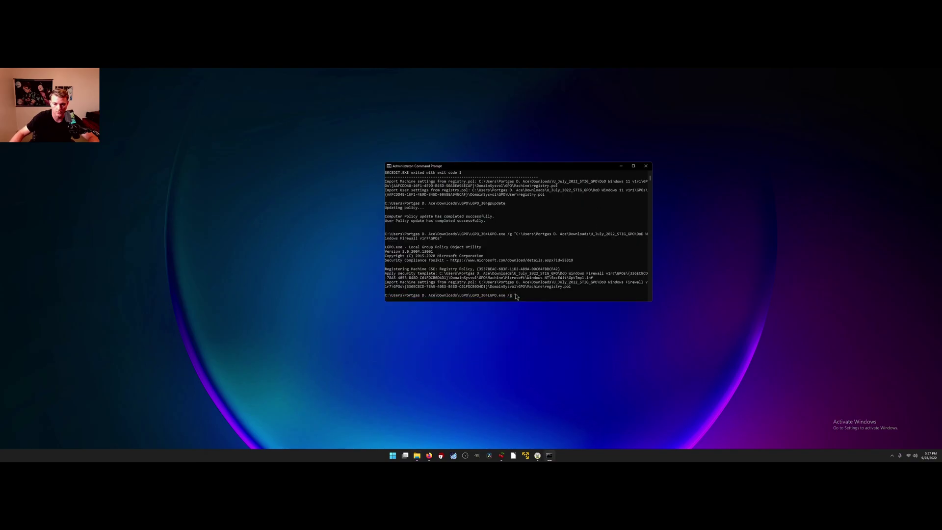
- Import the Defender GPOs path with LGPO.exe /g, then refresh group policy with gpupdate
key("ctrl+v")
type("\"")
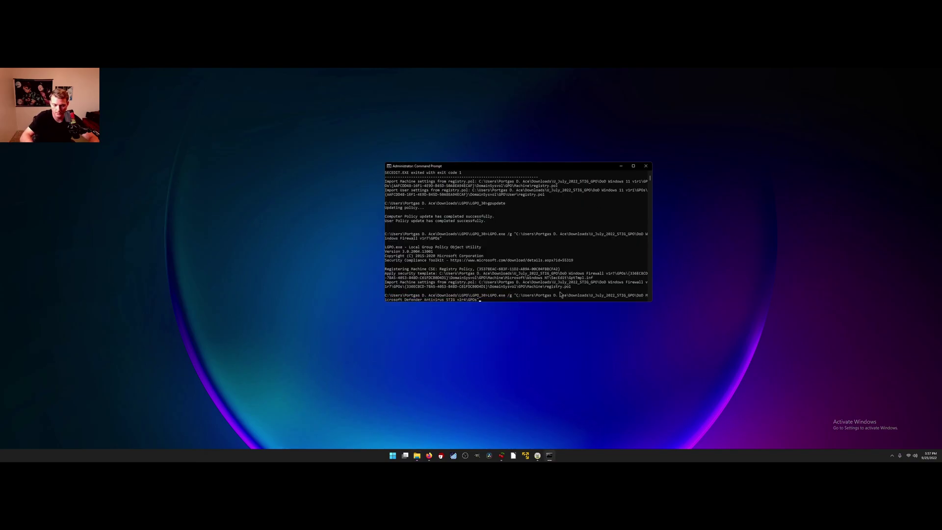
key("Return")
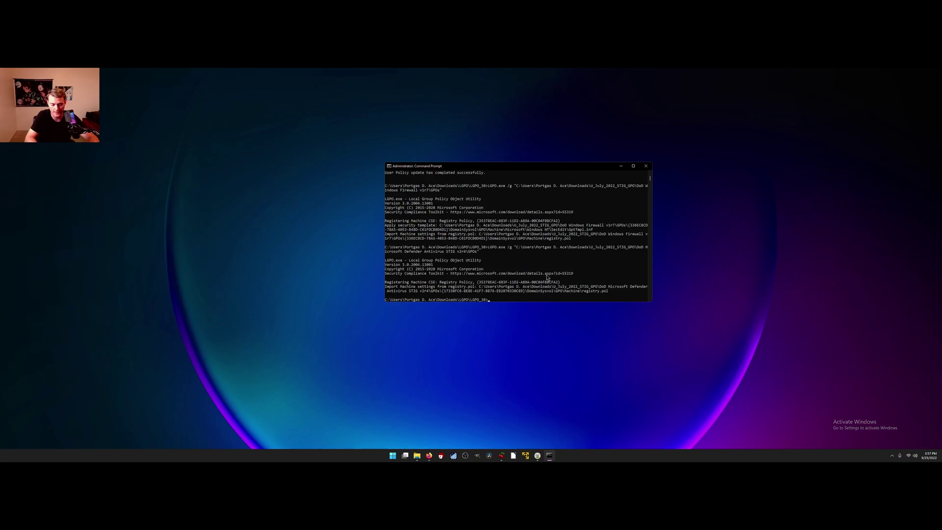
type("gpu")
type("date")
key("Return")
left_click(418, 456)
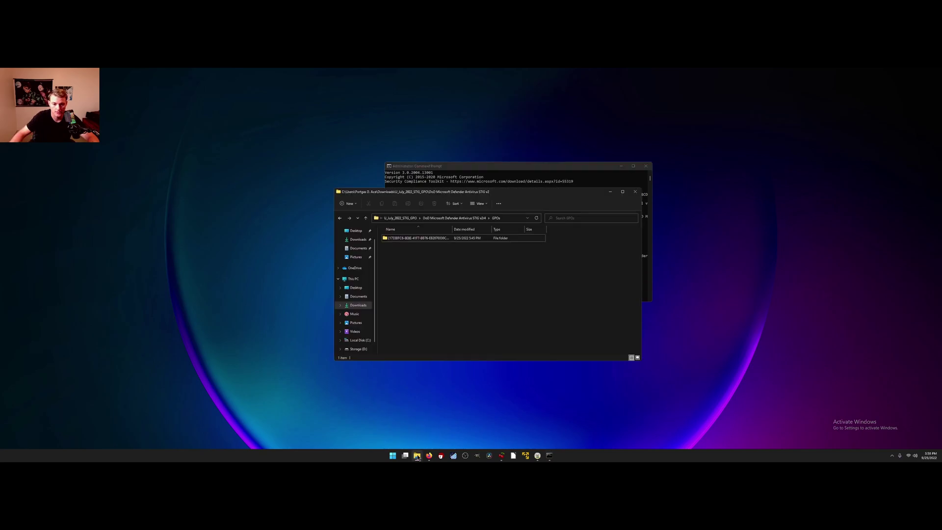
- Launch SCAP Compliance Checker via a Start search for 'scap' and start a new local scan
left_click(635, 191)
left_click(622, 166)
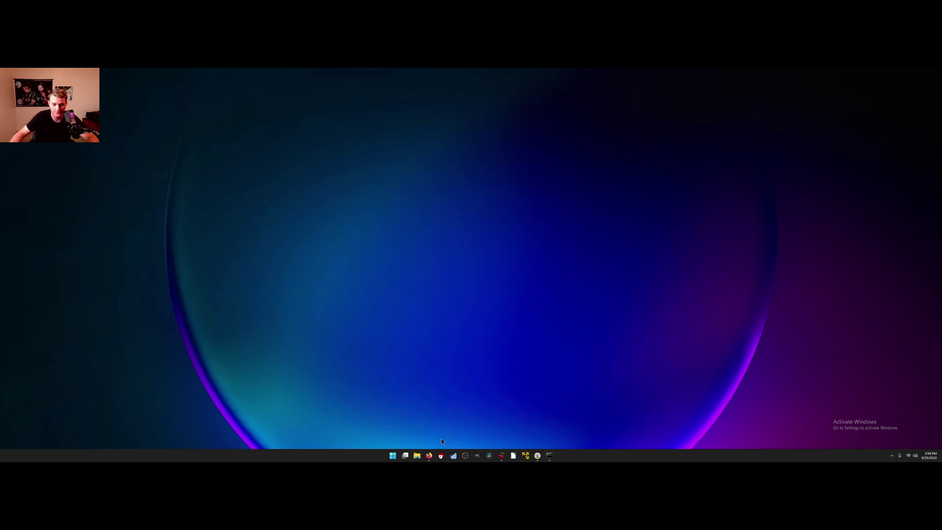
left_click(395, 456)
left_click(448, 262)
type("scap")
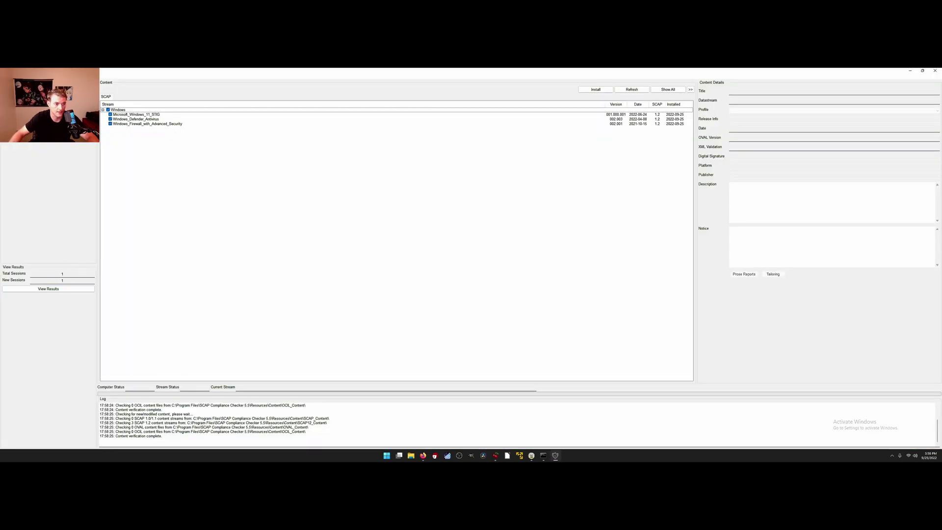
left_click(67, 142)
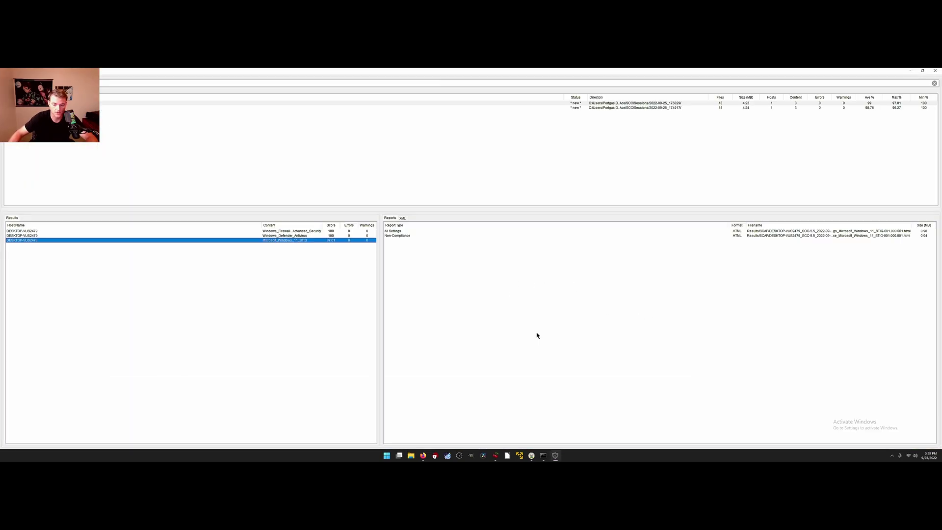
left_click(531, 456)
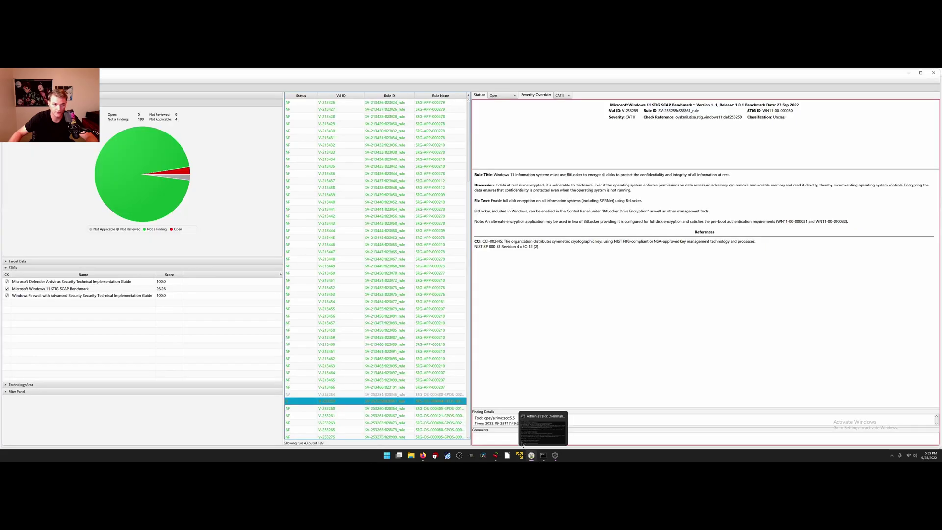
- Discard the old checklist, import the XCCDF scan results into a new one, and close STIG Viewer
key("ctrl+w")
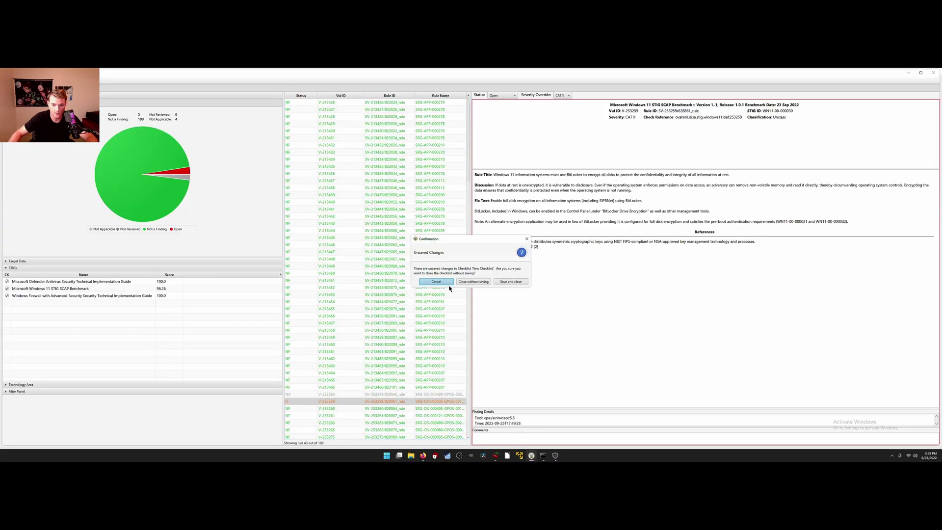
left_click(473, 282)
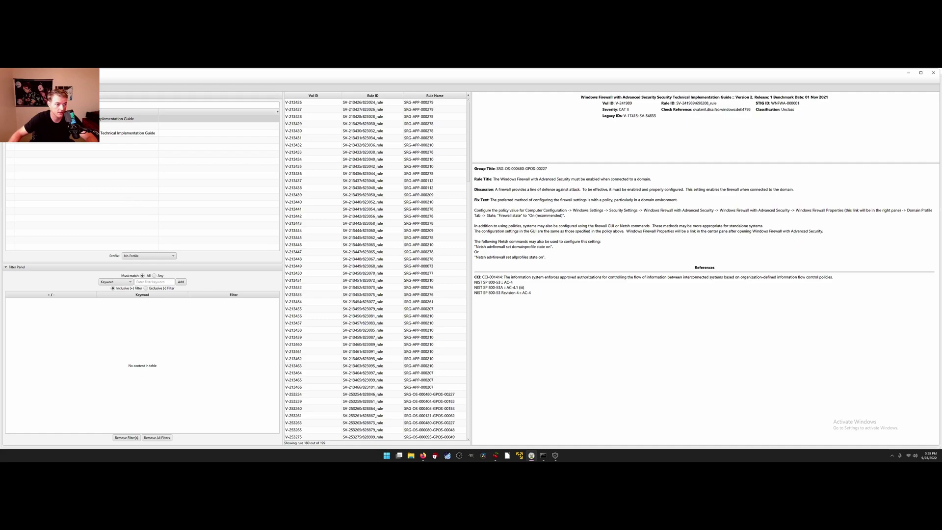
key("ctrl+Tab")
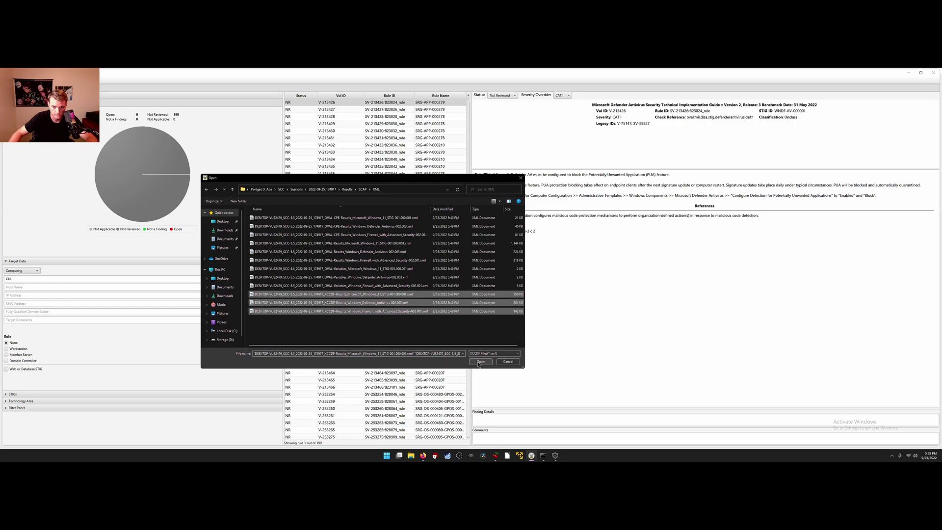
left_click(481, 363)
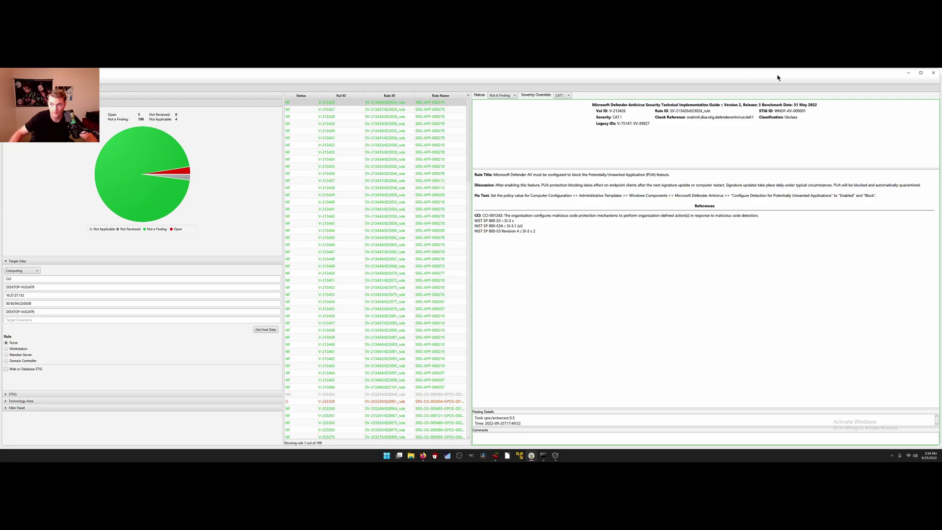
key("alt+F4")
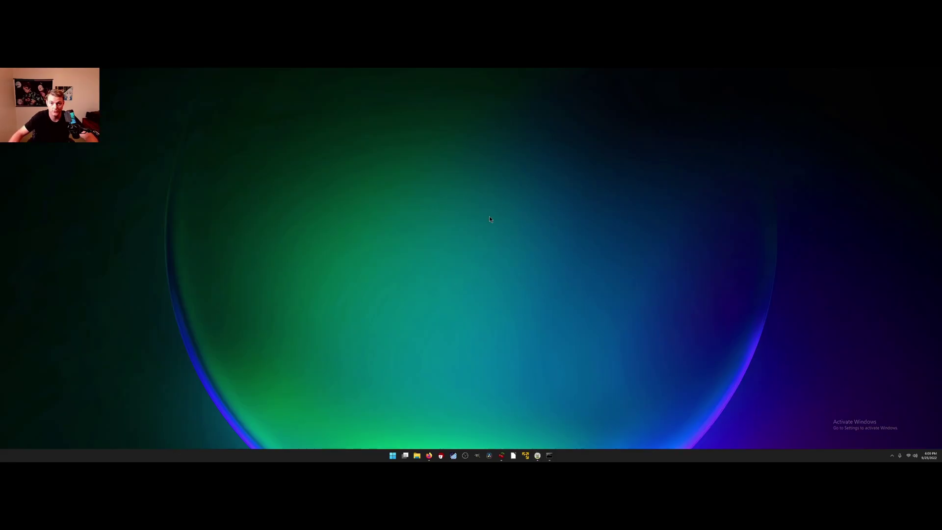